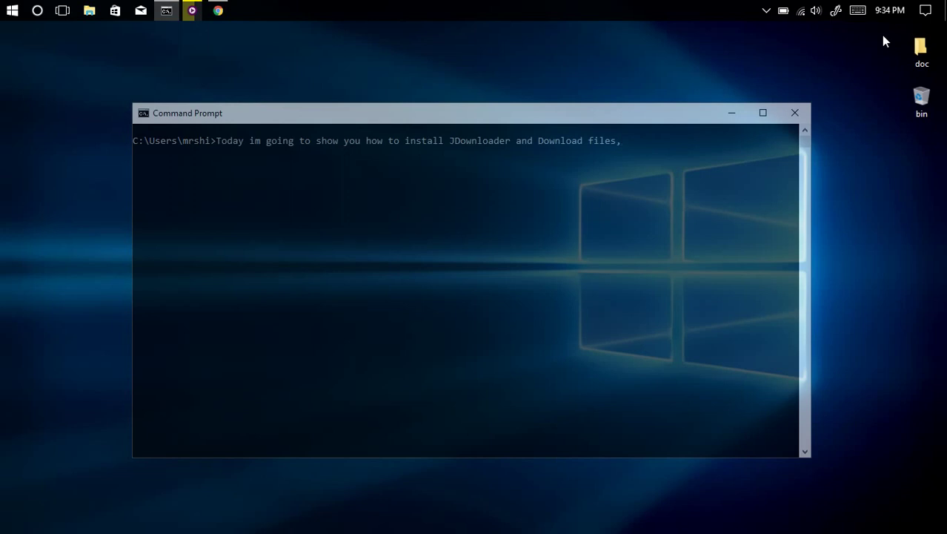
Replace the Command Prompt text with "But first," and then with "to run JDownloader you need to install Java Runtime Environment,".
{"action": "key", "text": "Escape"}
{"action": "type", "text": "But first,"}
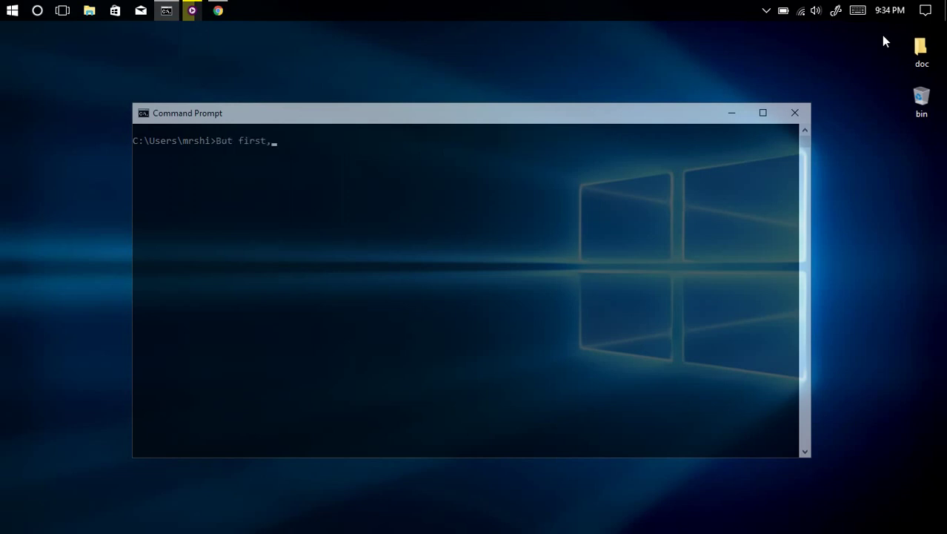
{"action": "key", "text": "Escape"}
{"action": "type", "text": "to run JDownloader you need to install Java Runtime Environment,"}
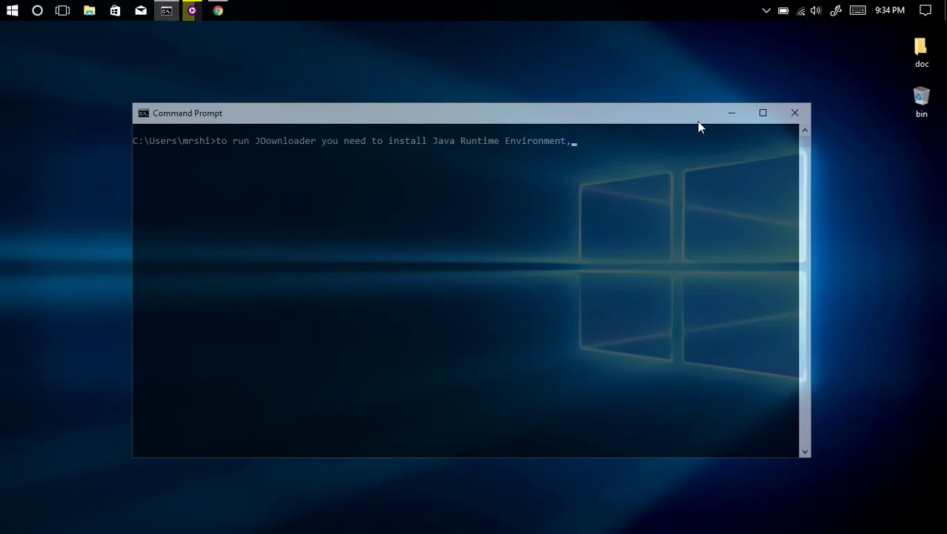
{"action": "left_click", "coordinate": [737, 116]}
Switch to Chrome, search for "java runtime environment" in a new tab and open Oracle's Java SE Runtime Environment 8 Downloads page.
{"action": "left_click", "coordinate": [218, 11]}
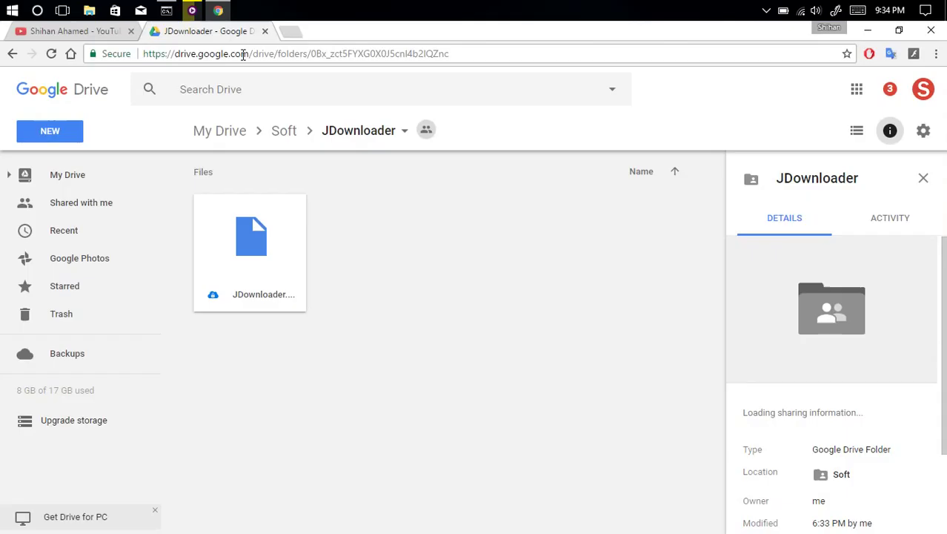
{"action": "left_click", "coordinate": [291, 33]}
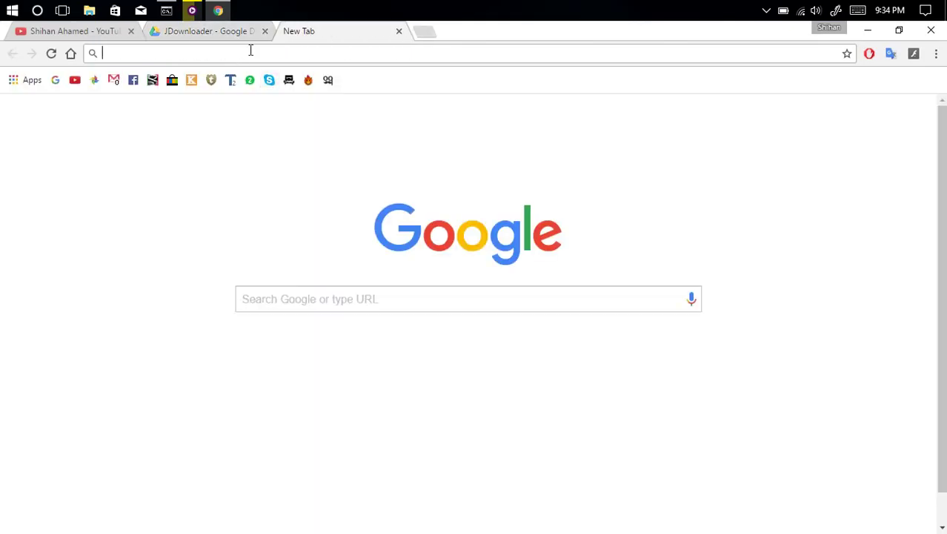
{"action": "type", "text": "ja"}
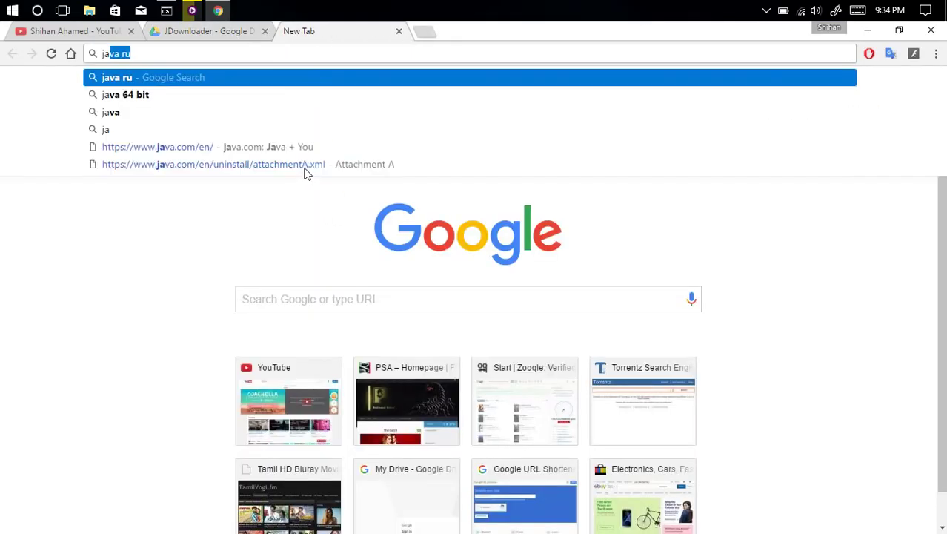
{"action": "type", "text": "va ru"}
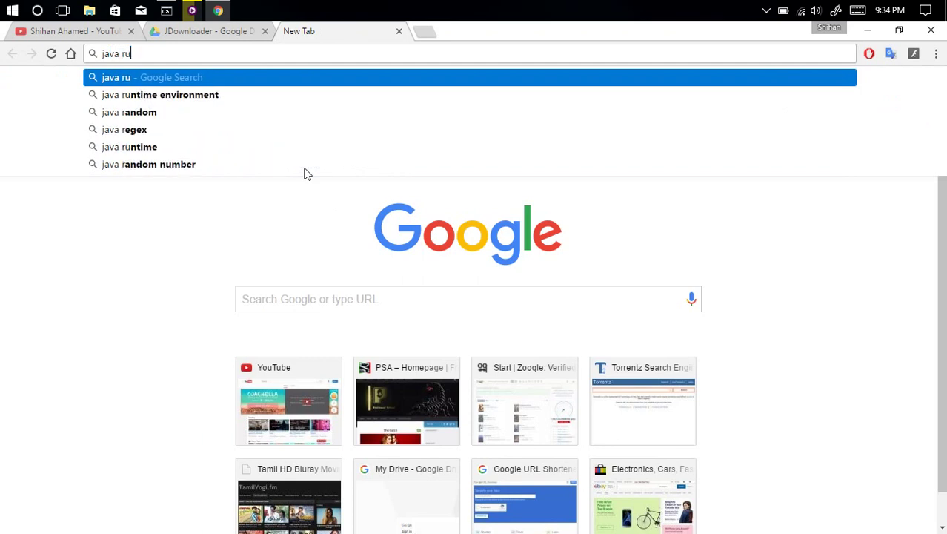
{"action": "key", "text": "Down"}
{"action": "key", "text": "Return"}
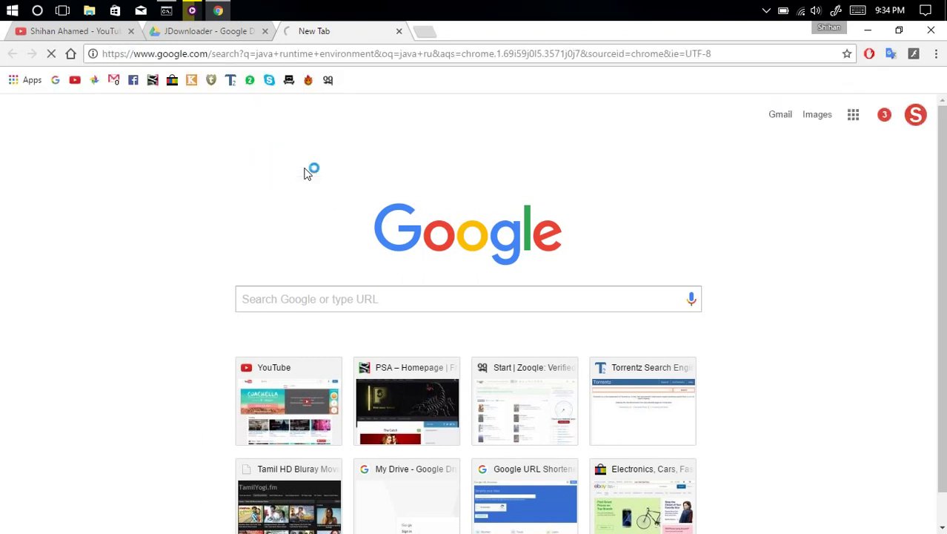
{"action": "scroll", "coordinate": [161, 419], "scroll_direction": "down", "scroll_amount": 1}
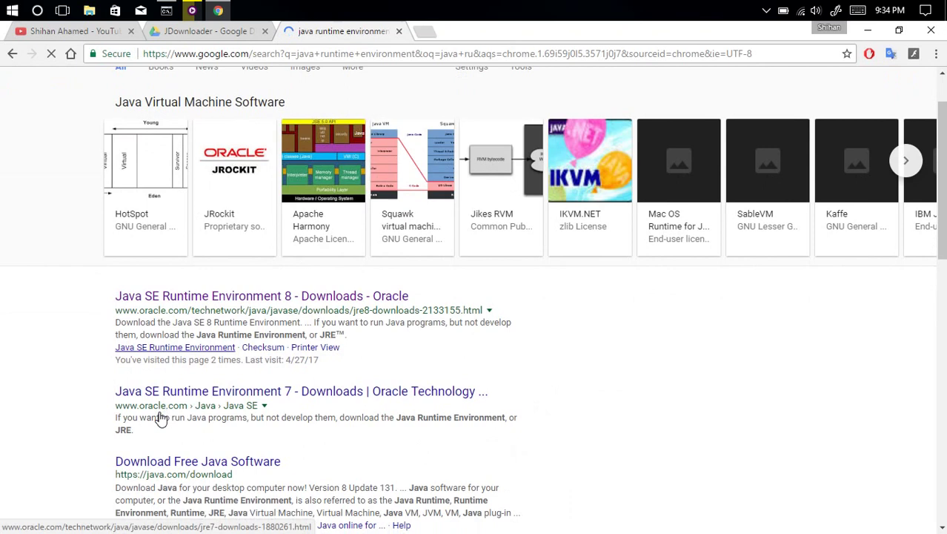
{"action": "scroll", "coordinate": [161, 419], "scroll_direction": "down", "scroll_amount": 1}
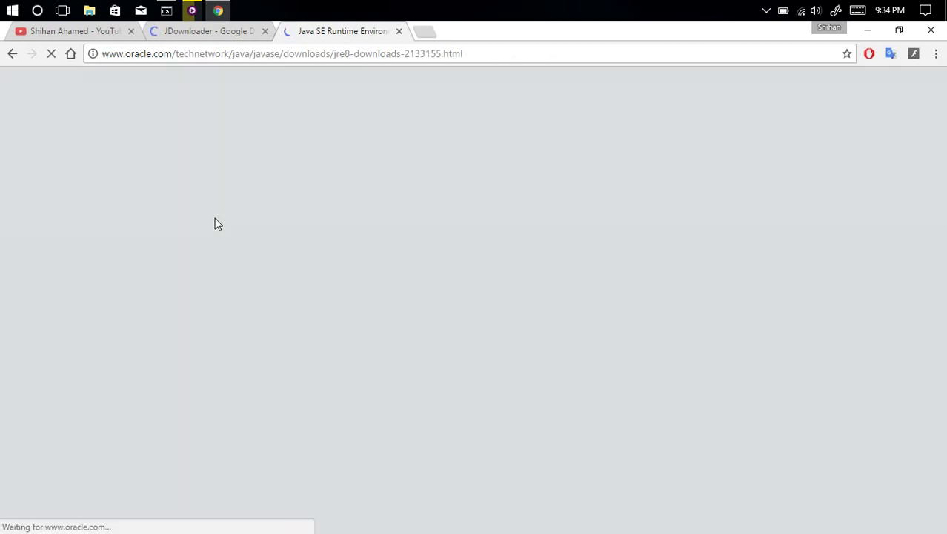
Accept the Java SE license agreement and download the Windows x64 Offline installer, jre-8u131-windows-x64.exe.
{"action": "scroll", "coordinate": [409, 311], "scroll_direction": "down", "scroll_amount": 3}
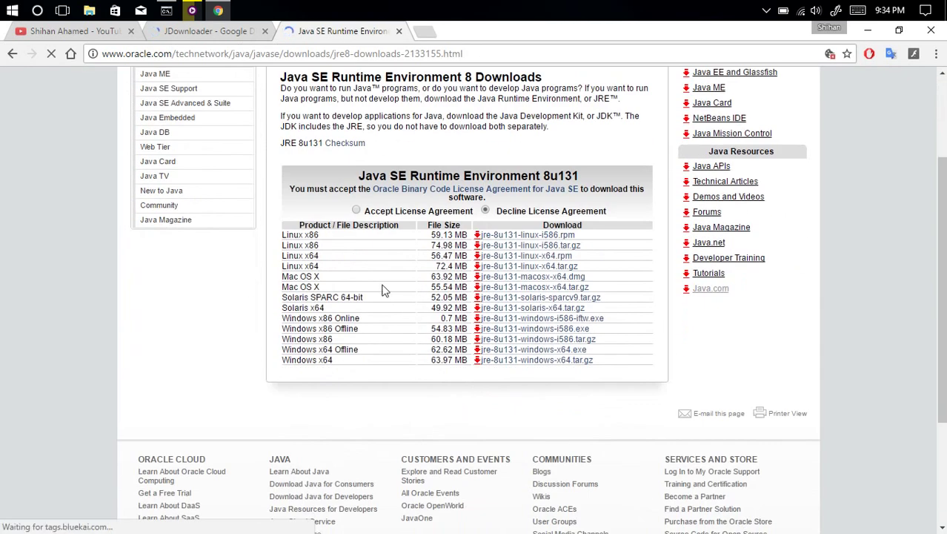
{"action": "left_click", "coordinate": [356, 210]}
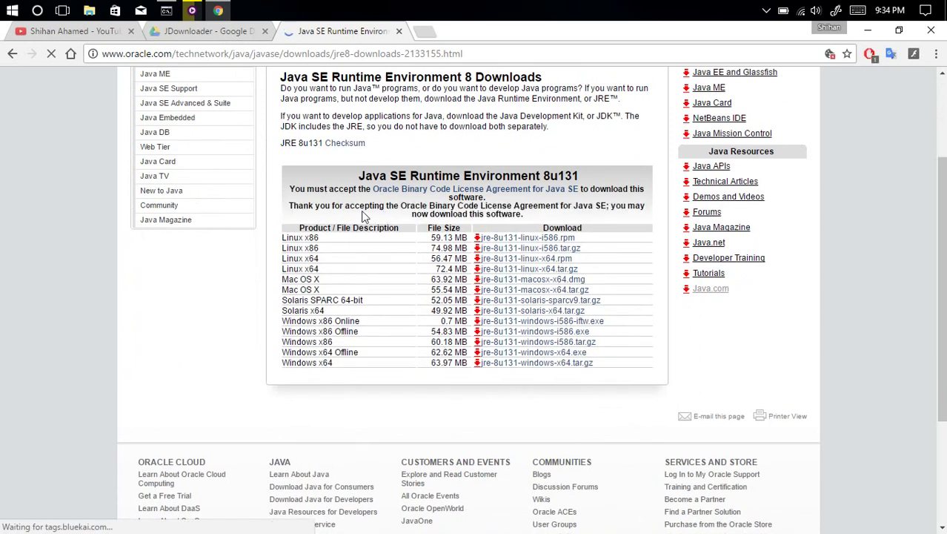
{"action": "scroll", "coordinate": [459, 300], "scroll_direction": "down", "scroll_amount": 3}
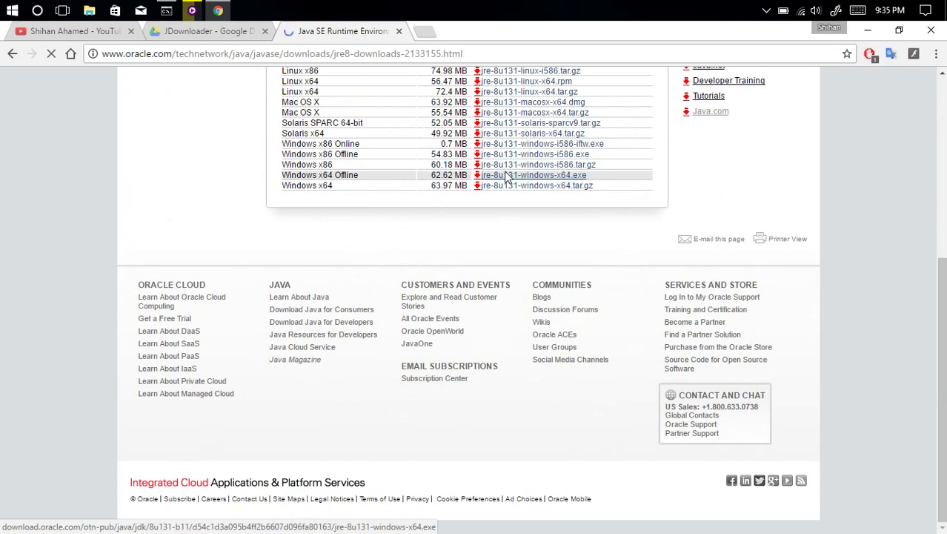
{"action": "left_click", "coordinate": [506, 178]}
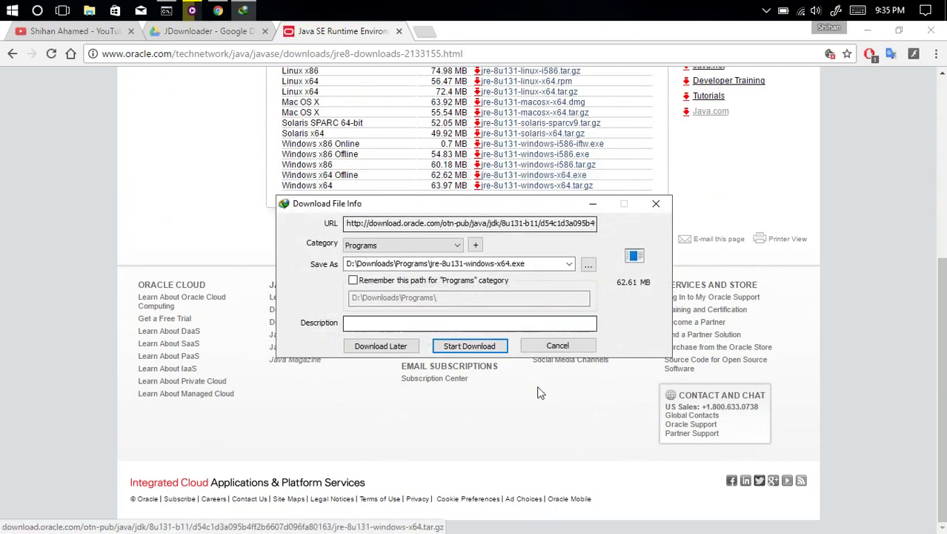
{"action": "left_click", "coordinate": [484, 346]}
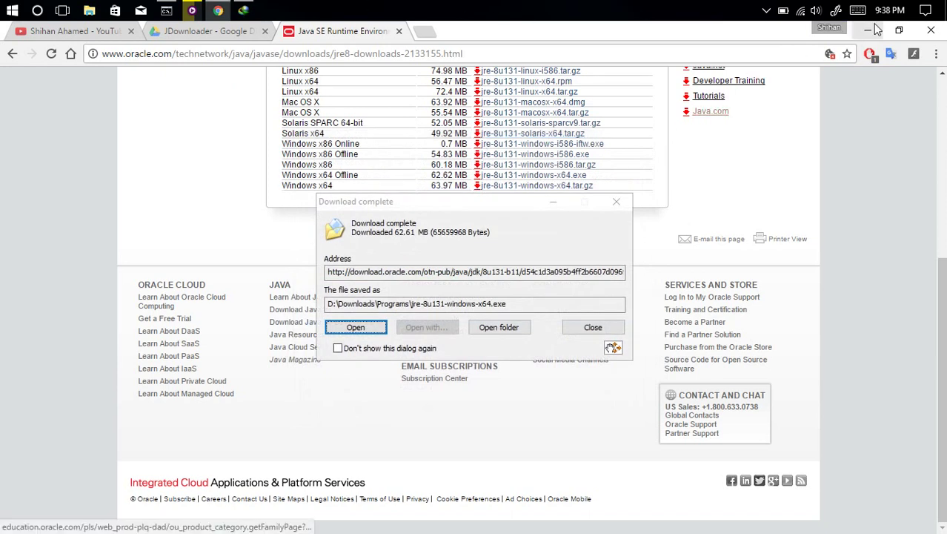
Run the downloaded jre-8u131-windows-x64.exe and start the Java installation without changing the destination folder.
{"action": "left_click", "coordinate": [871, 33]}
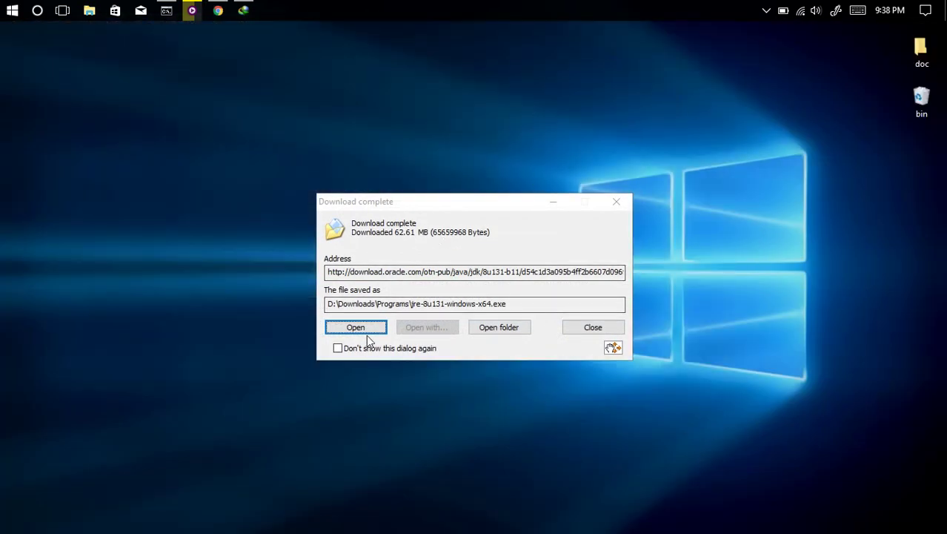
{"action": "left_click", "coordinate": [356, 327]}
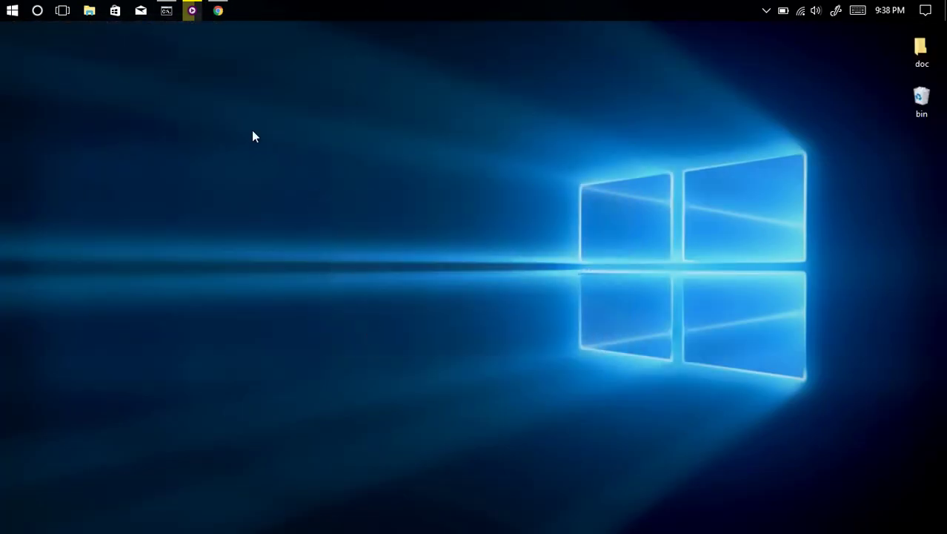
{"action": "left_click", "coordinate": [164, 9]}
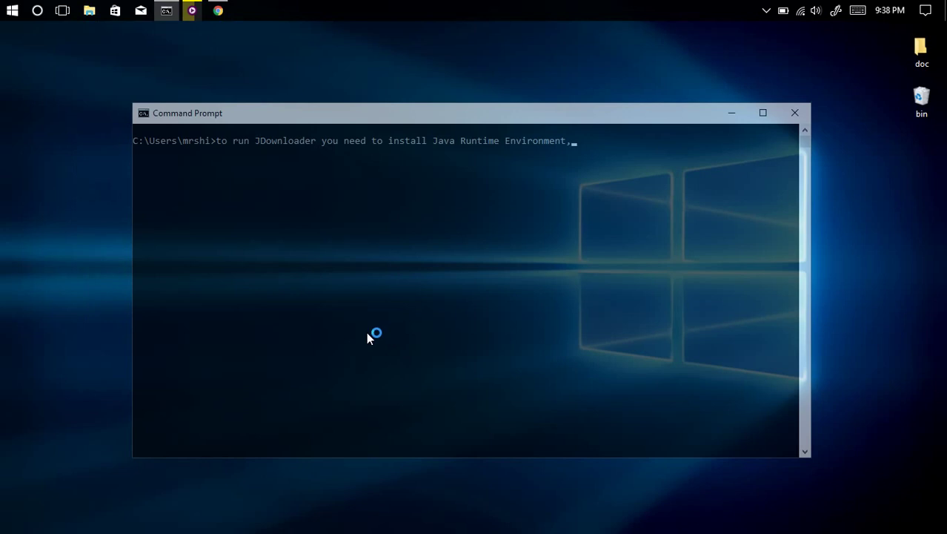
{"action": "left_click", "coordinate": [732, 120]}
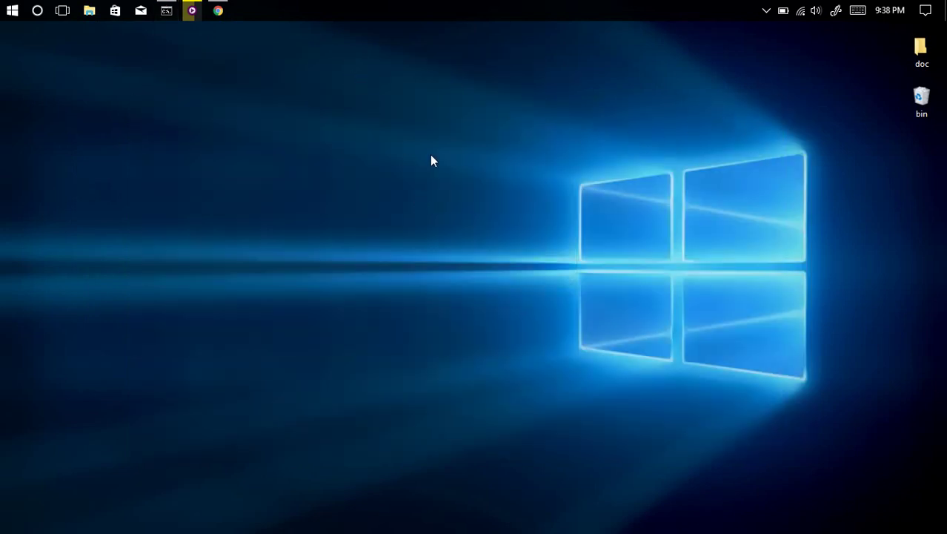
{"action": "right_click", "coordinate": [493, 138]}
{"action": "left_click", "coordinate": [523, 173]}
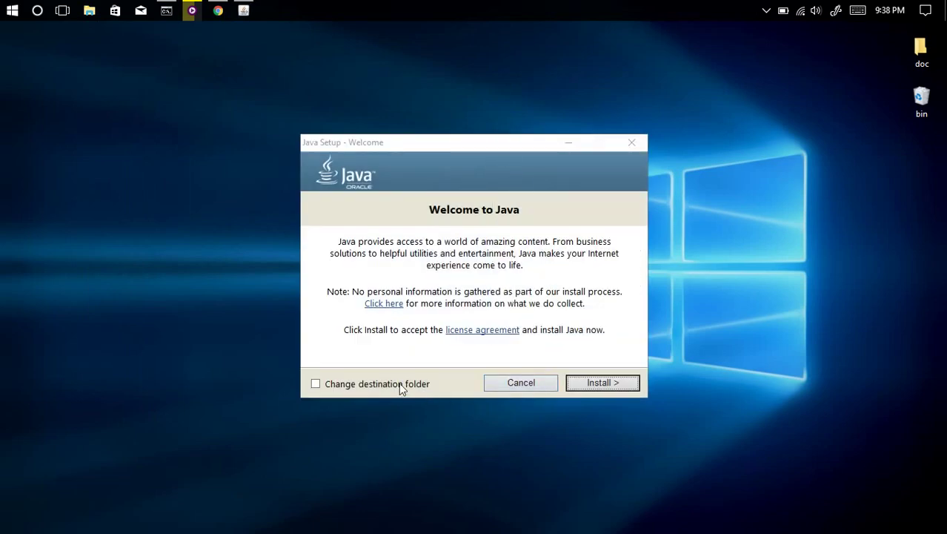
{"action": "left_click", "coordinate": [602, 384]}
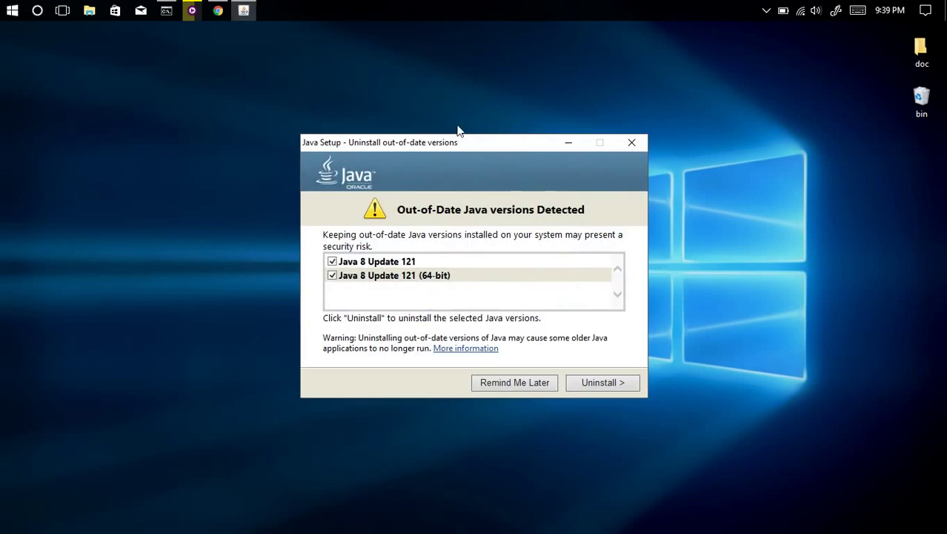
Postpone uninstalling the out-of-date Java versions and close the finished Java setup.
{"action": "right_click", "coordinate": [469, 90]}
{"action": "left_click", "coordinate": [506, 128]}
{"action": "left_click_drag", "start_coordinate": [477, 151], "coordinate": [489, 125]}
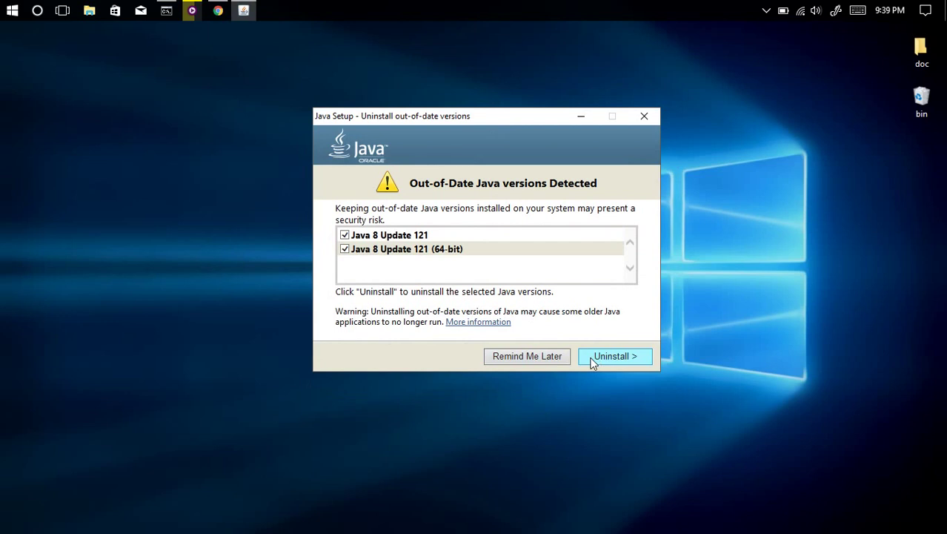
{"action": "left_click", "coordinate": [555, 362]}
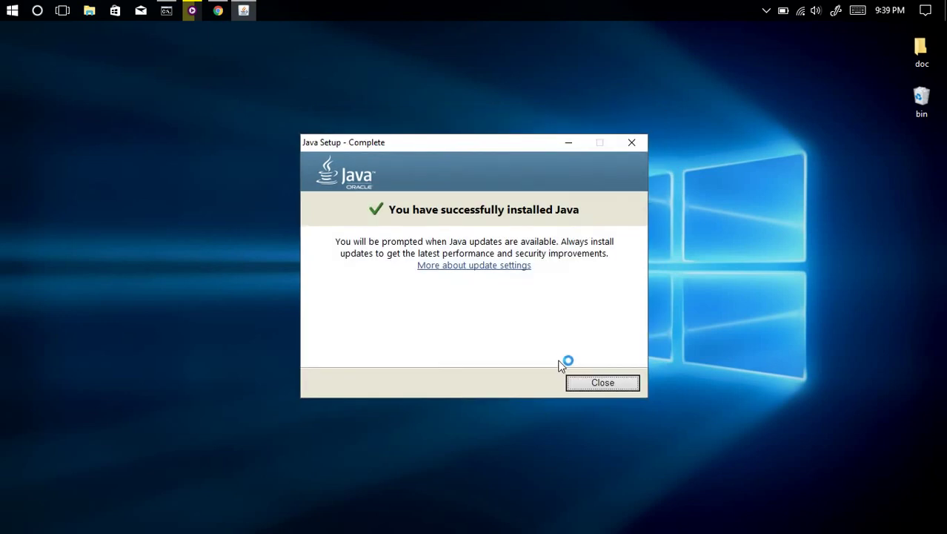
{"action": "left_click", "coordinate": [601, 384]}
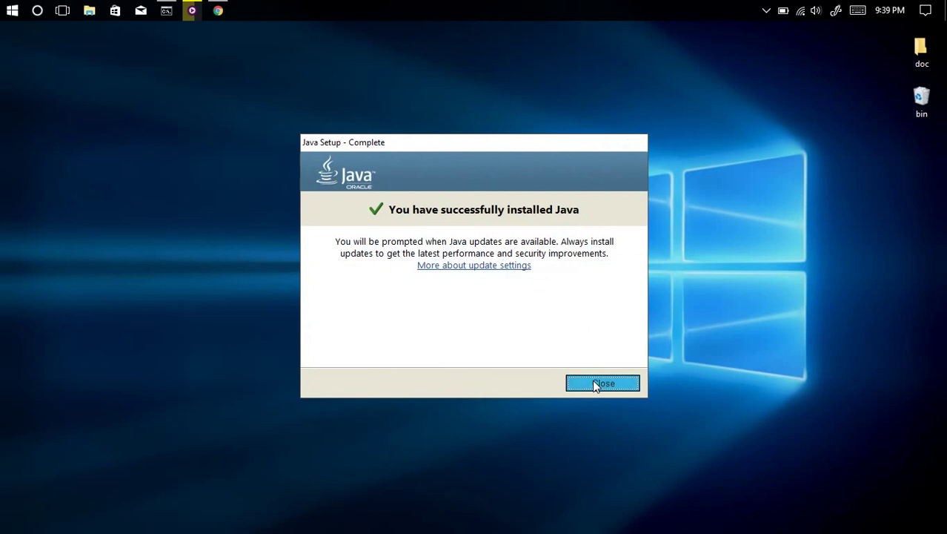
Refresh the desktop and replace the Command Prompt text with "now download the JDownloader,".
{"action": "right_click", "coordinate": [434, 201]}
{"action": "left_click", "coordinate": [444, 235]}
{"action": "right_click", "coordinate": [453, 255]}
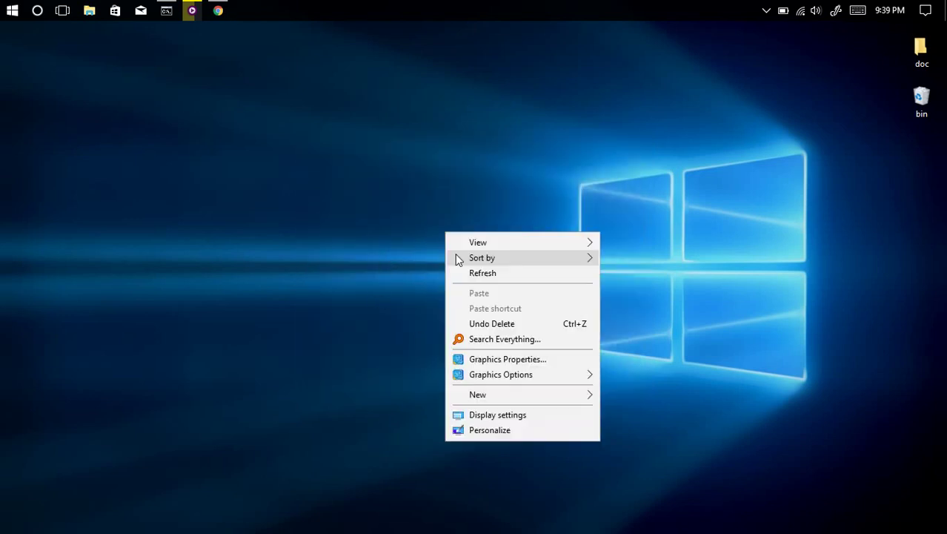
{"action": "left_click", "coordinate": [469, 271]}
{"action": "left_click", "coordinate": [170, 12]}
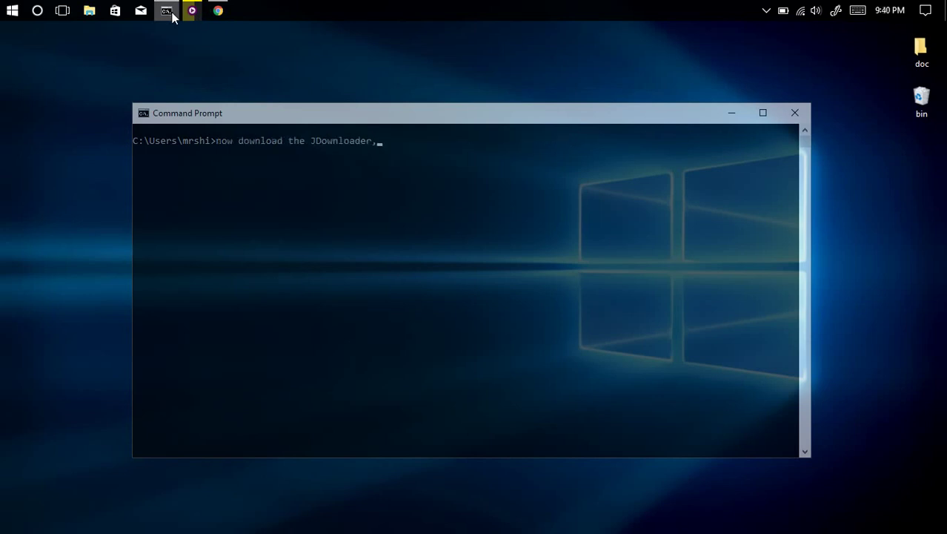
Switch to Chrome and close the Java download page to return to the JDownloader folder in Google Drive.
{"action": "left_click", "coordinate": [220, 13]}
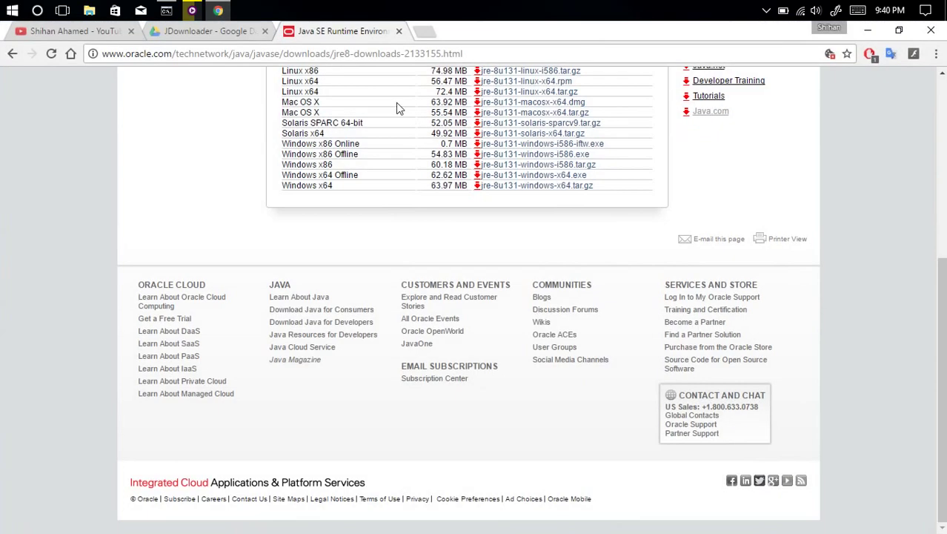
{"action": "left_click", "coordinate": [398, 32]}
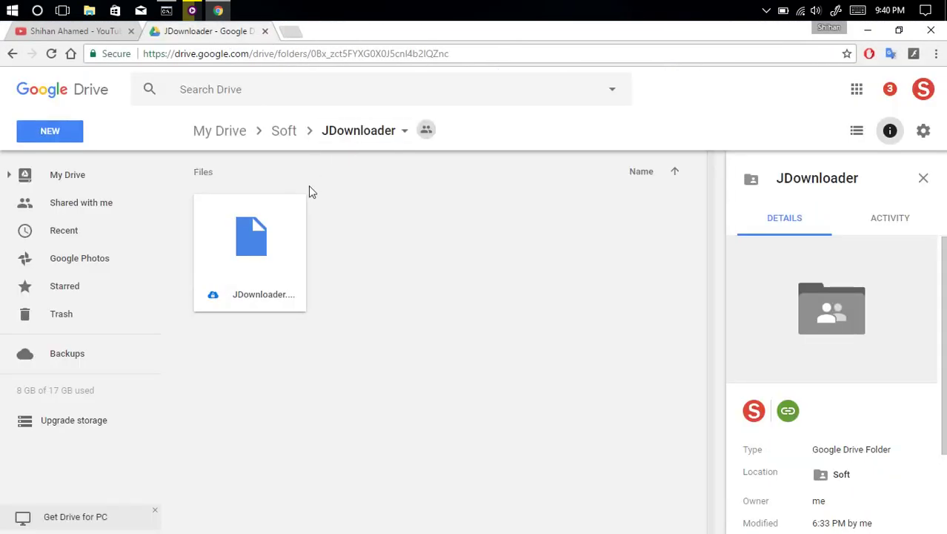
{"action": "left_click", "coordinate": [290, 53]}
{"action": "left_click", "coordinate": [404, 231]}
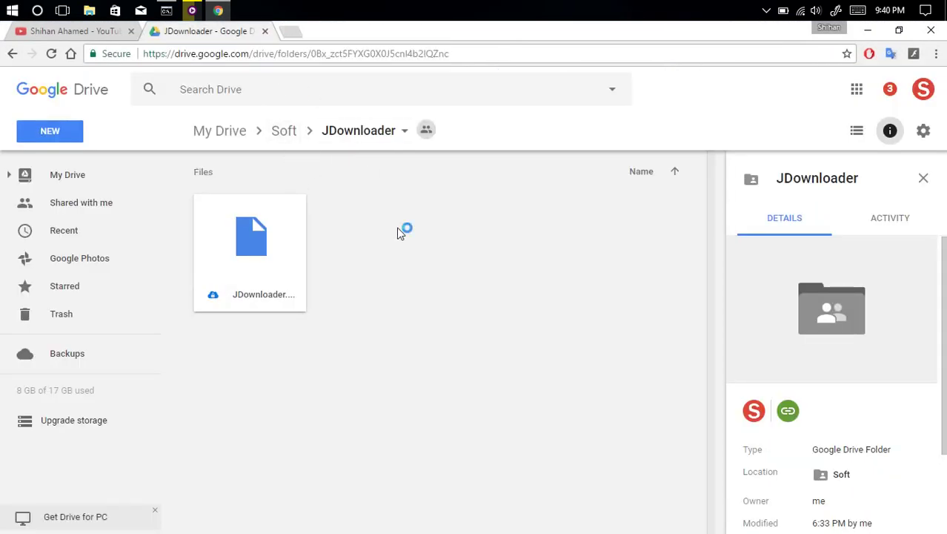
Download JDownloader.7z from the Google Drive folder to D:\Downloads\Compressed.
{"action": "right_click", "coordinate": [256, 225]}
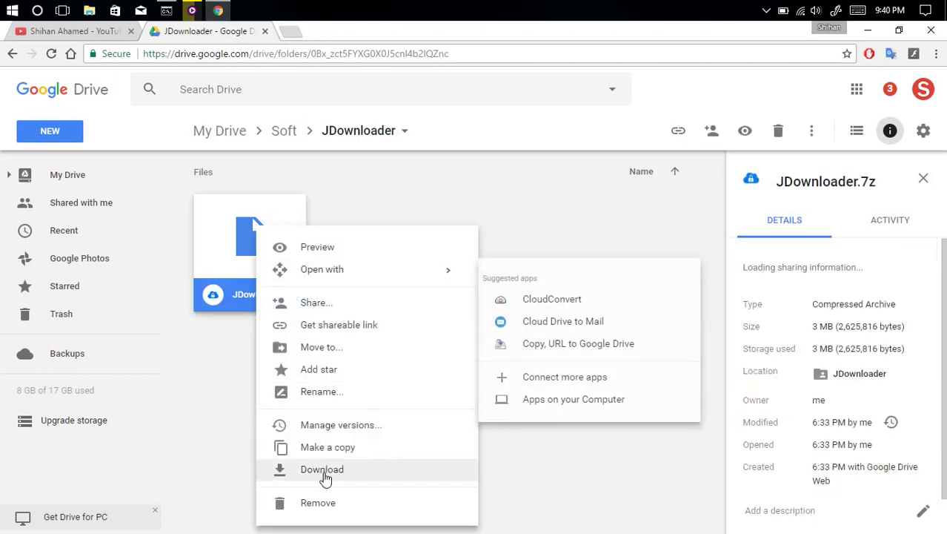
{"action": "left_click", "coordinate": [323, 470]}
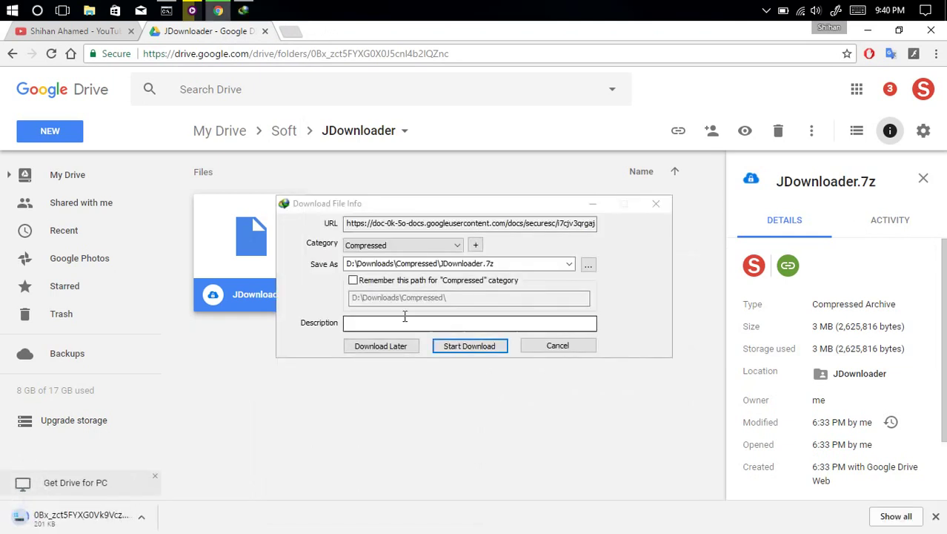
{"action": "left_click", "coordinate": [455, 346]}
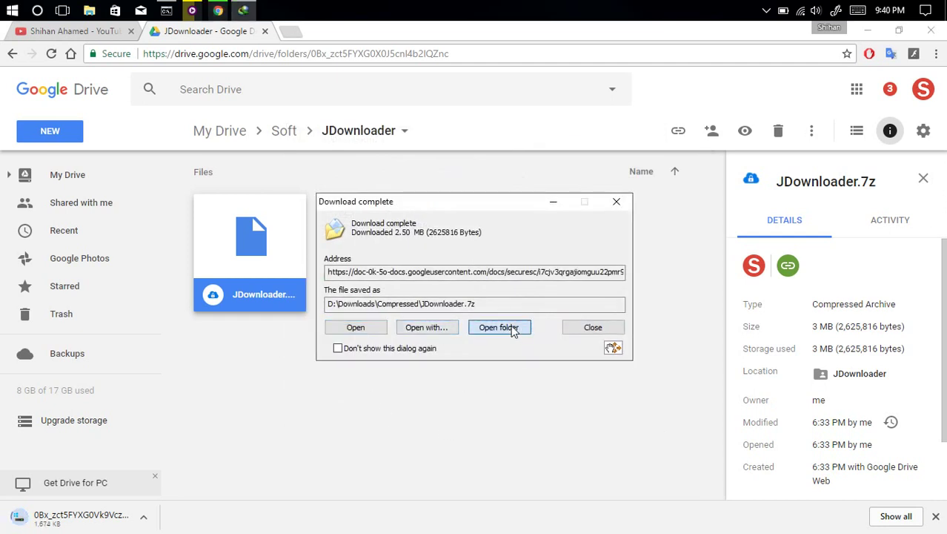
Extract the JDownloader folder from the downloaded JDownloader.7z to the desktop and close the archive and download folder windows.
{"action": "left_click", "coordinate": [499, 327]}
{"action": "left_click", "coordinate": [867, 30]}
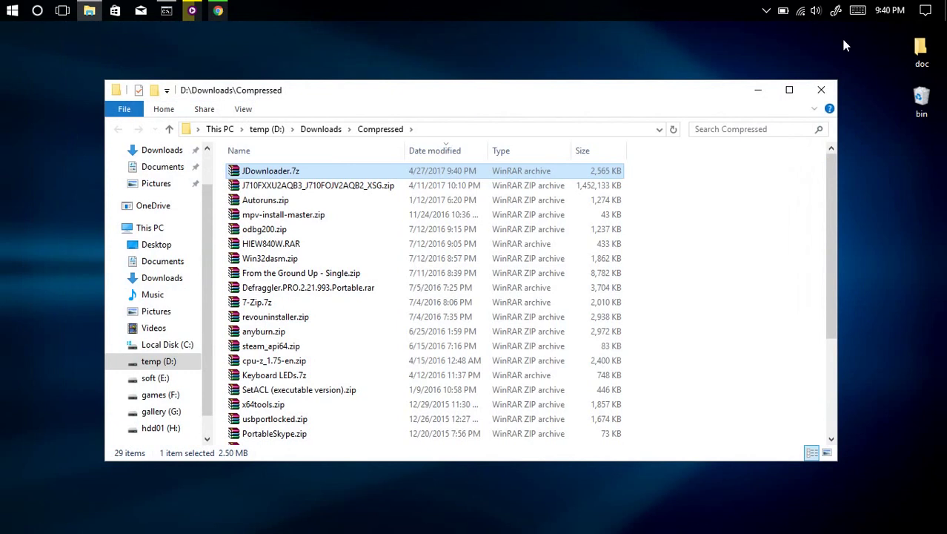
{"action": "double_click", "coordinate": [265, 172]}
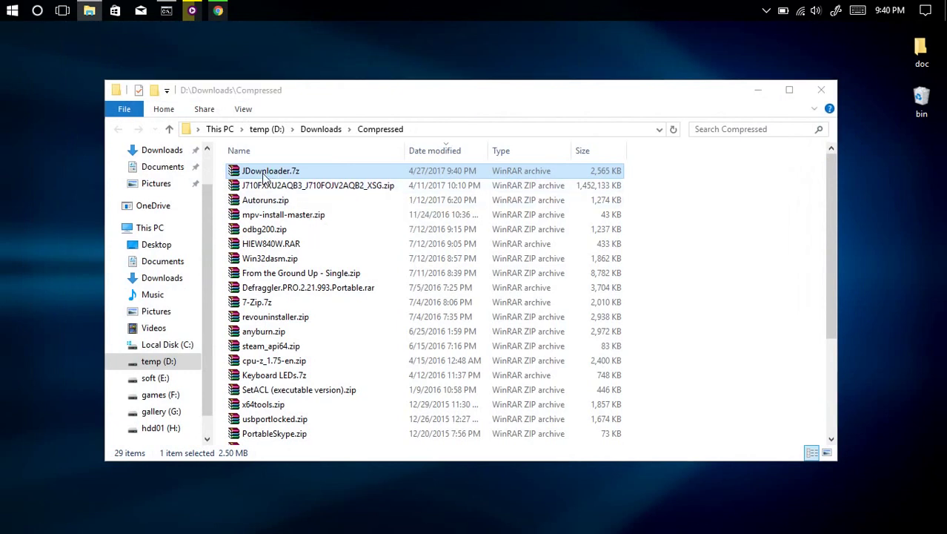
{"action": "left_click_drag", "start_coordinate": [239, 266], "coordinate": [44, 176]}
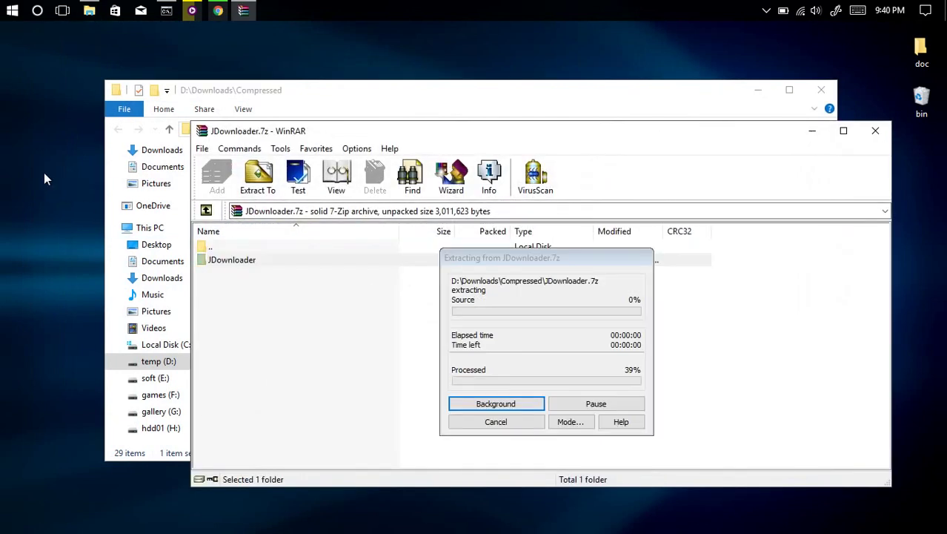
{"action": "left_click", "coordinate": [873, 132]}
{"action": "left_click", "coordinate": [820, 90]}
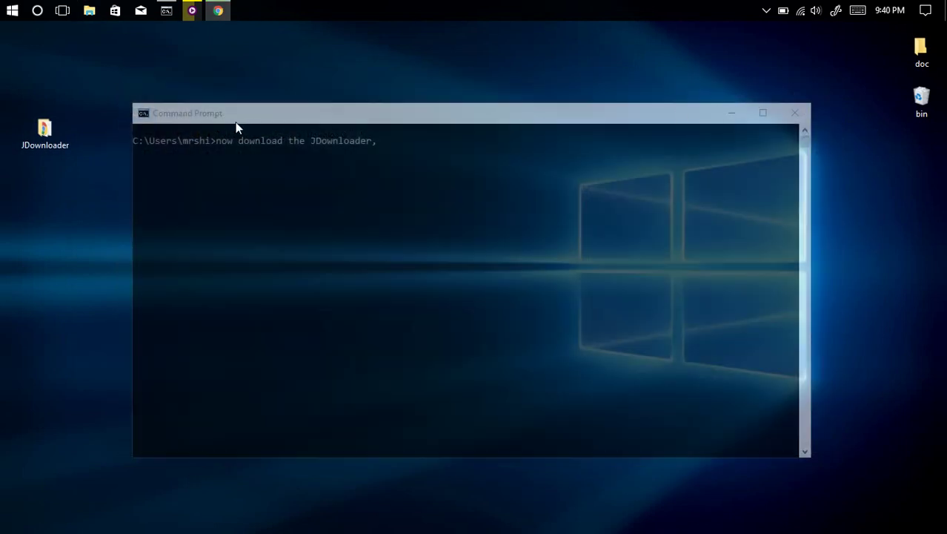
Open the JDownloader folder on the desktop and launch JDownloaderPortable.exe.
{"action": "left_click", "coordinate": [36, 129]}
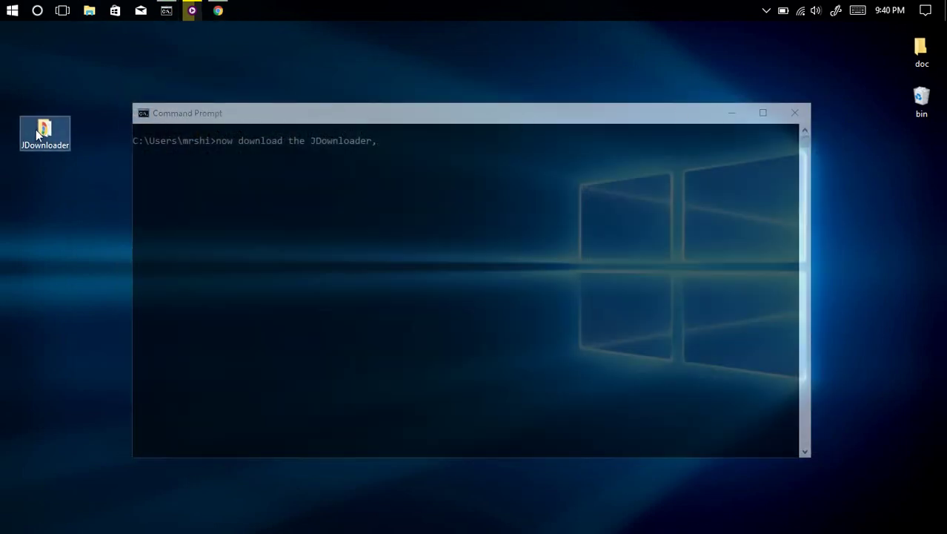
{"action": "double_click", "coordinate": [36, 130]}
{"action": "double_click", "coordinate": [289, 233]}
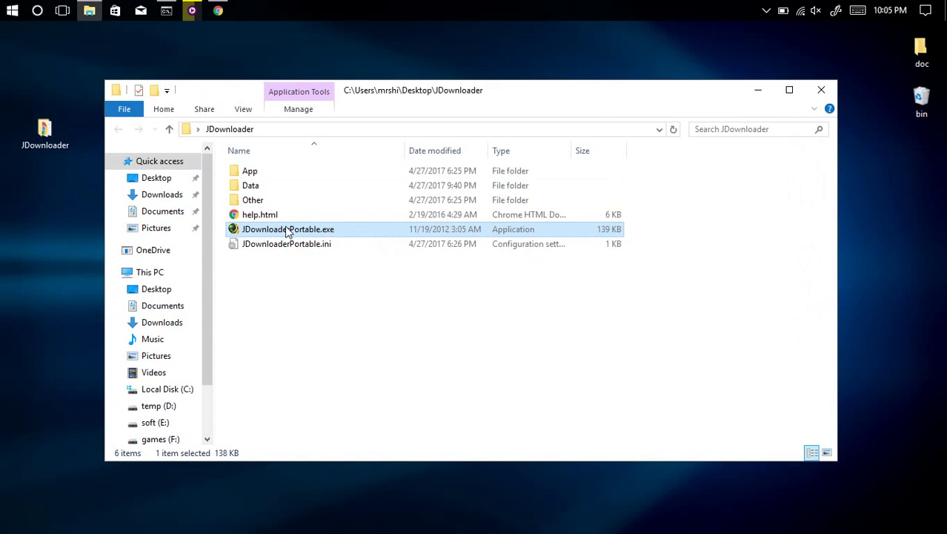
{"action": "double_click", "coordinate": [289, 230]}
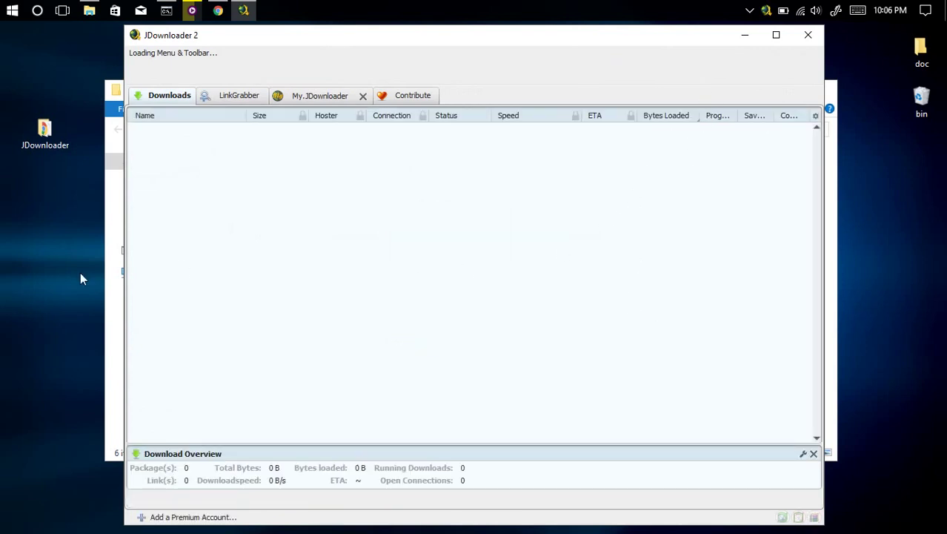
{"action": "right_click", "coordinate": [30, 285]}
{"action": "left_click", "coordinate": [64, 326]}
{"action": "right_click", "coordinate": [29, 281]}
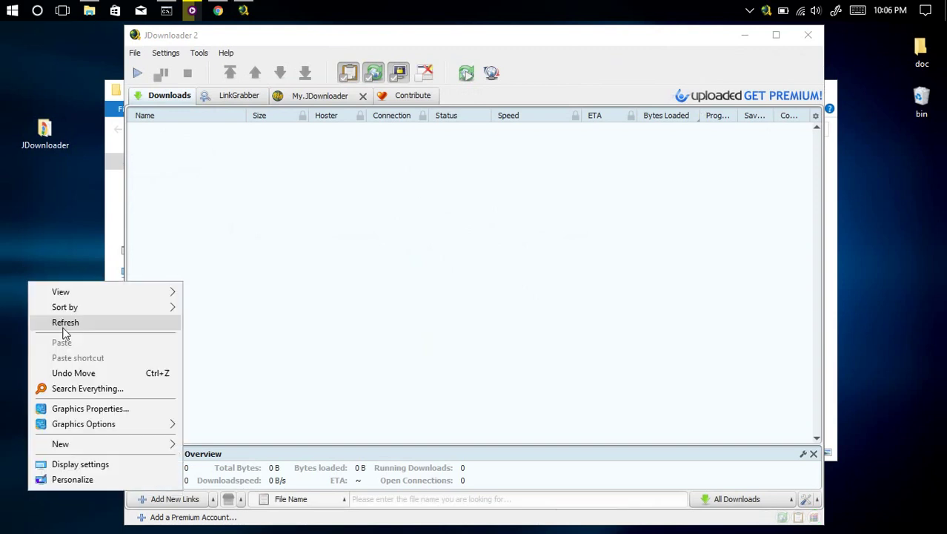
{"action": "left_click", "coordinate": [61, 330]}
{"action": "right_click", "coordinate": [64, 328]}
{"action": "left_click", "coordinate": [104, 159]}
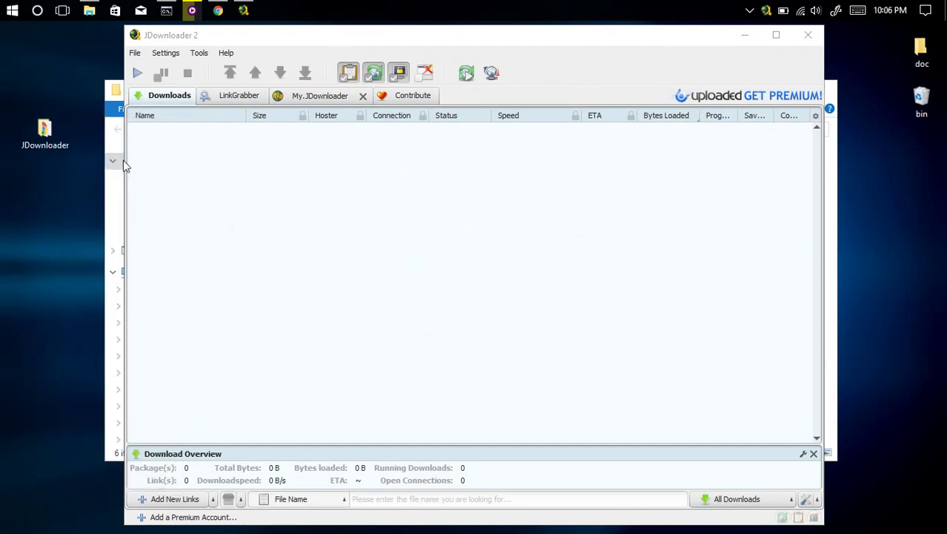
Switch to Chrome and copy the link address of the "Free Up your disk space," video from the YouTube channel page.
{"action": "left_click", "coordinate": [216, 11]}
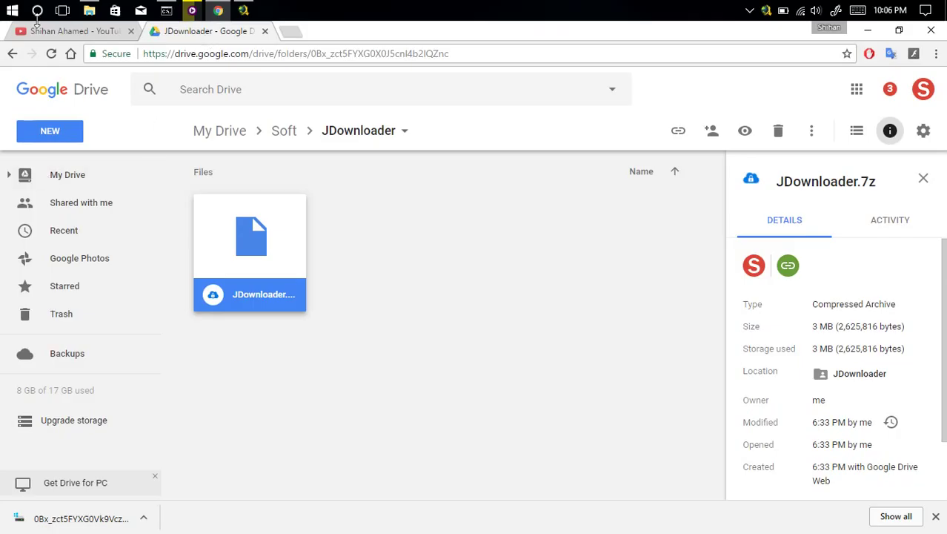
{"action": "left_click", "coordinate": [75, 34]}
{"action": "scroll", "coordinate": [519, 400], "scroll_direction": "down", "scroll_amount": 5}
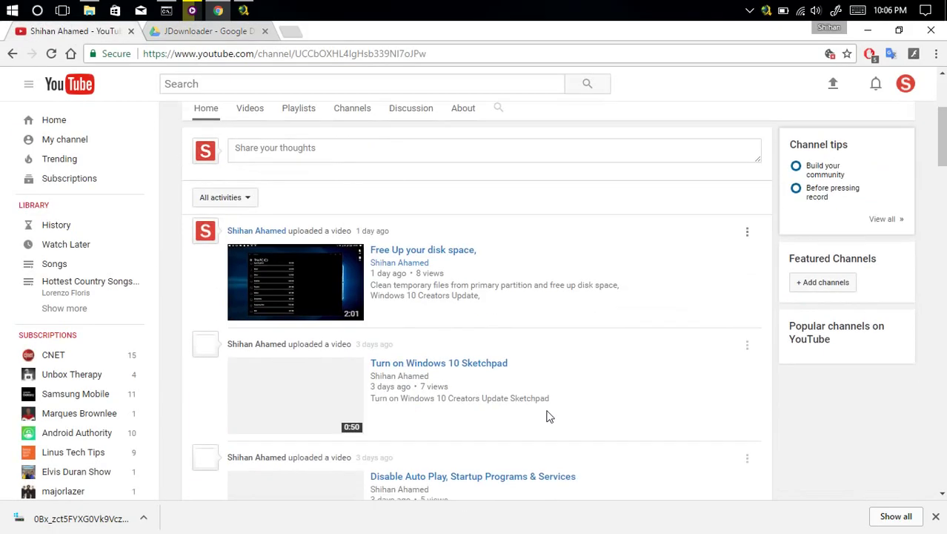
{"action": "scroll", "coordinate": [430, 404], "scroll_direction": "up", "scroll_amount": 2}
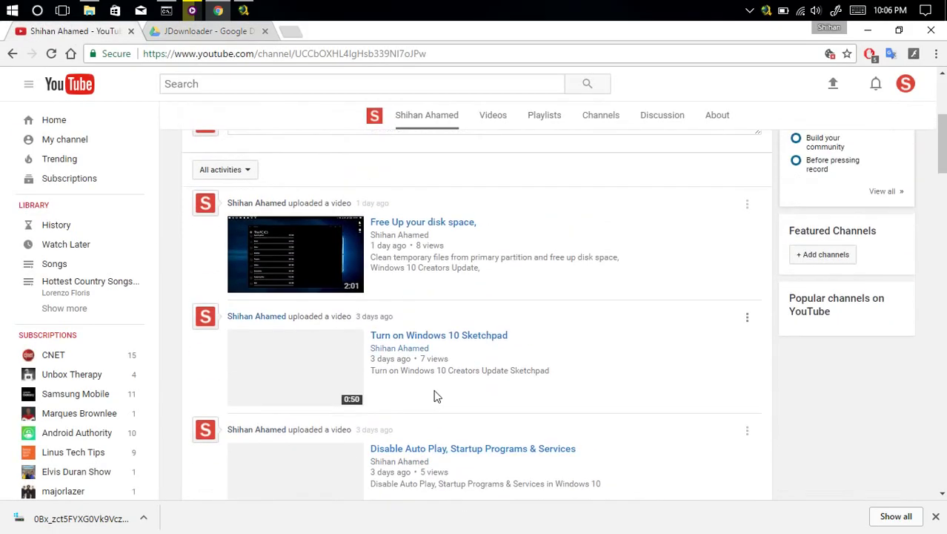
{"action": "right_click", "coordinate": [410, 228]}
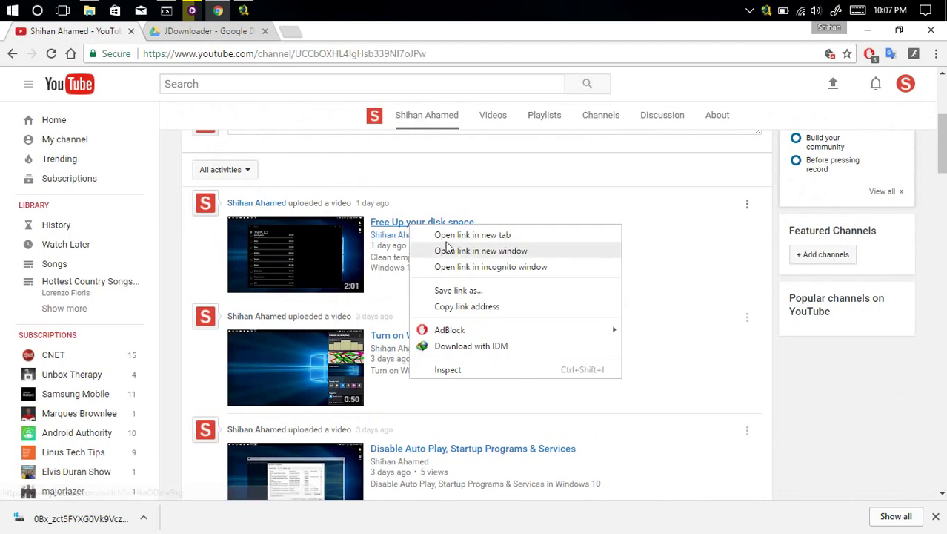
{"action": "left_click", "coordinate": [469, 306]}
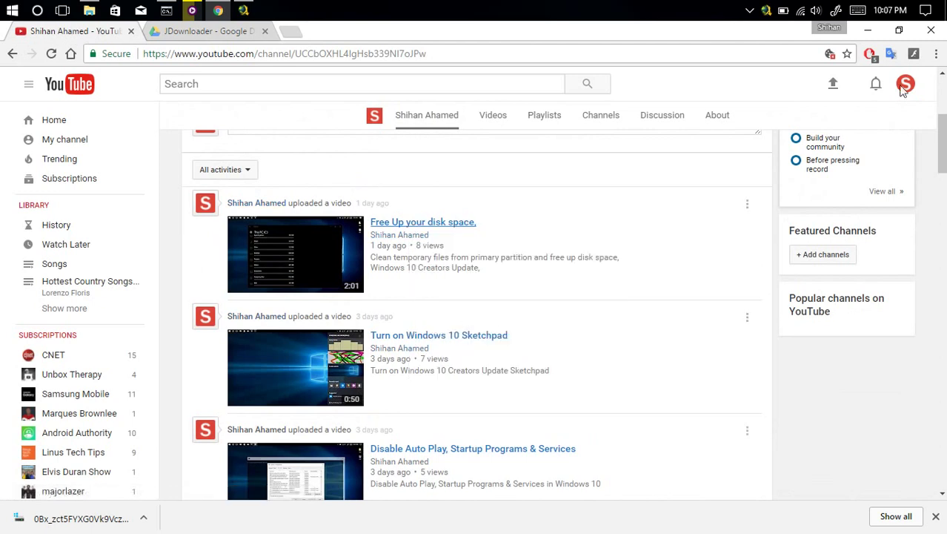
Minimise Chrome and add the copied video link to JDownloader's LinkGrabber, keeping the default save folder.
{"action": "left_click", "coordinate": [867, 31]}
{"action": "left_click", "coordinate": [231, 98]}
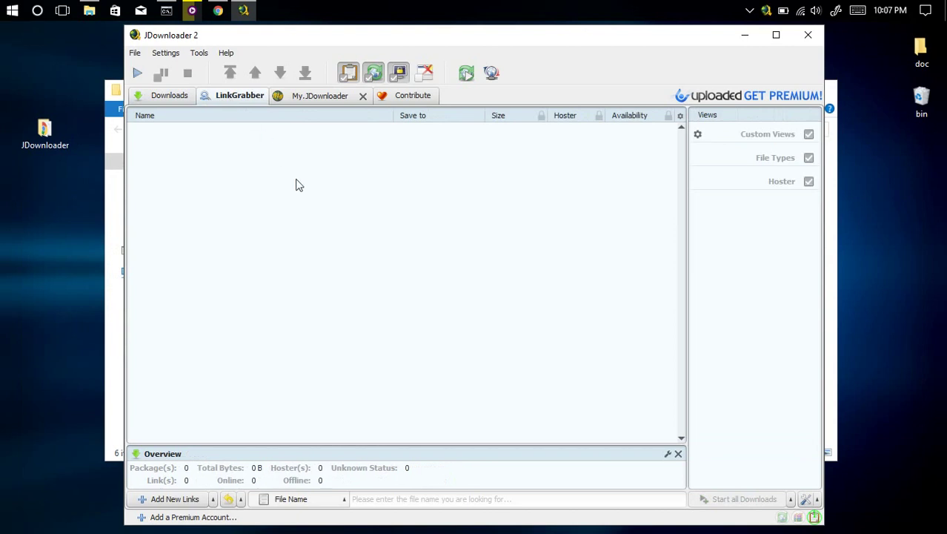
{"action": "right_click", "coordinate": [299, 190]}
{"action": "left_click", "coordinate": [343, 215]}
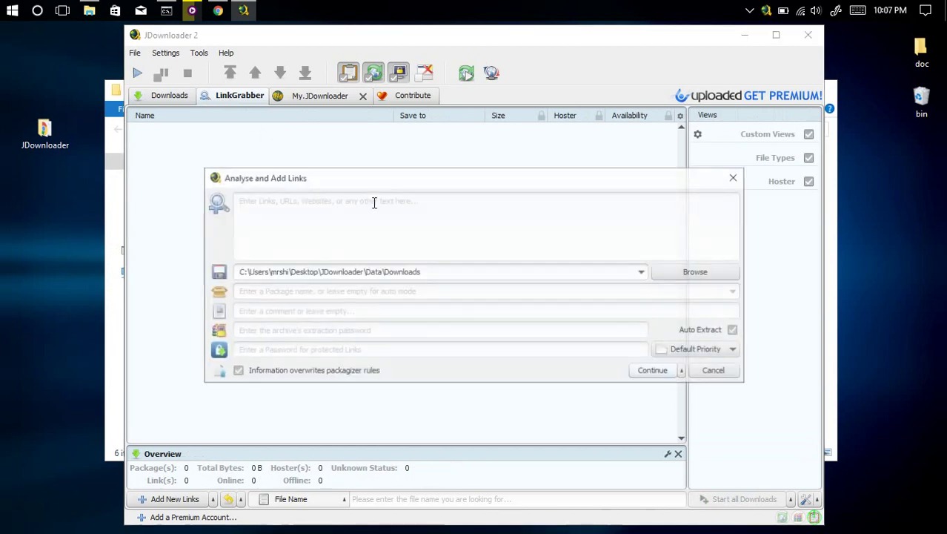
{"action": "left_click", "coordinate": [646, 373]}
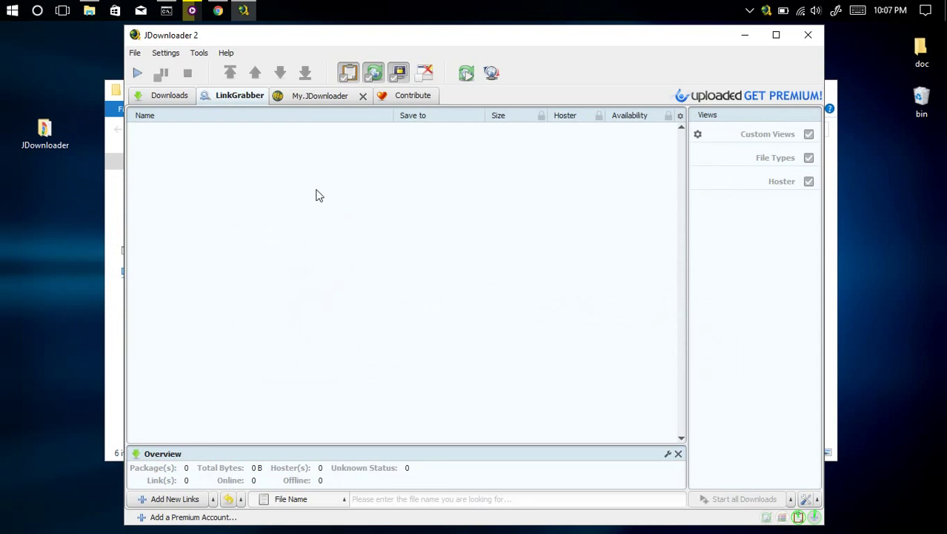
{"action": "left_click_drag", "start_coordinate": [434, 44], "coordinate": [439, 62]}
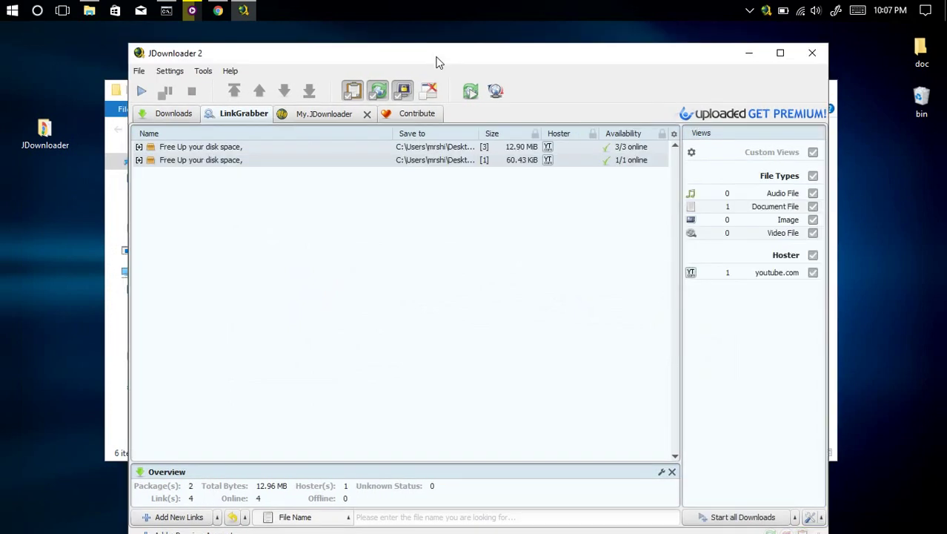
Expand the grabbed packages and choose the 720p 30fps MP4-Video AAC-Audio variant for the video file.
{"action": "left_click", "coordinate": [139, 160]}
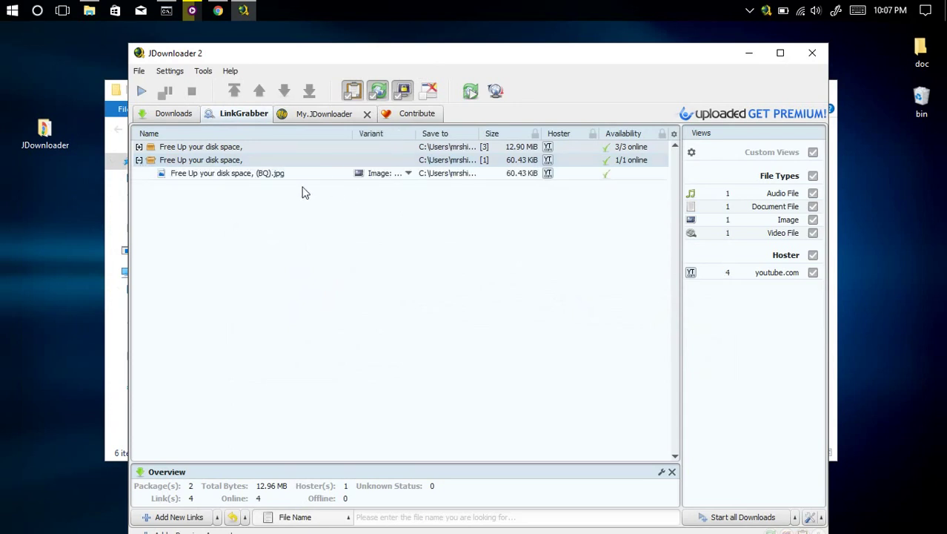
{"action": "left_click", "coordinate": [139, 147]}
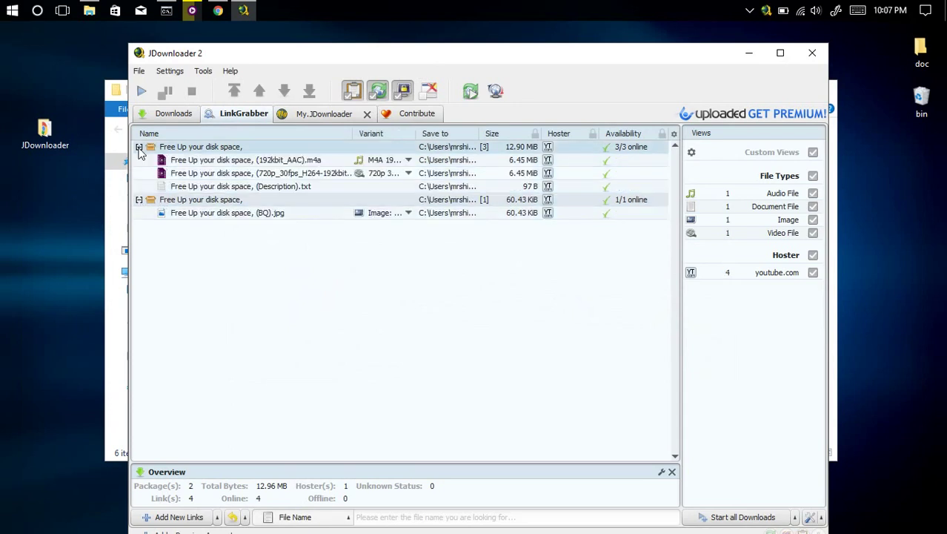
{"action": "left_click", "coordinate": [139, 200]}
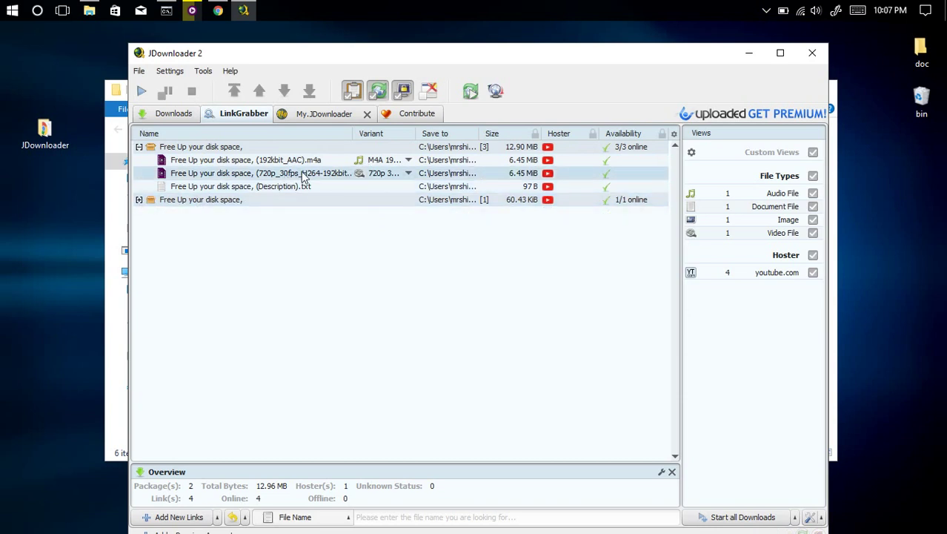
{"action": "left_click", "coordinate": [302, 174]}
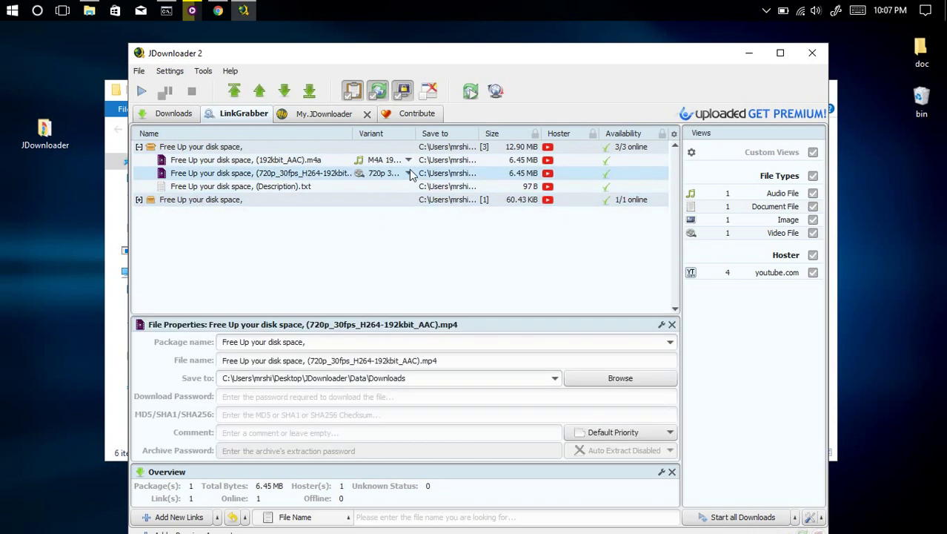
{"action": "left_click", "coordinate": [409, 173]}
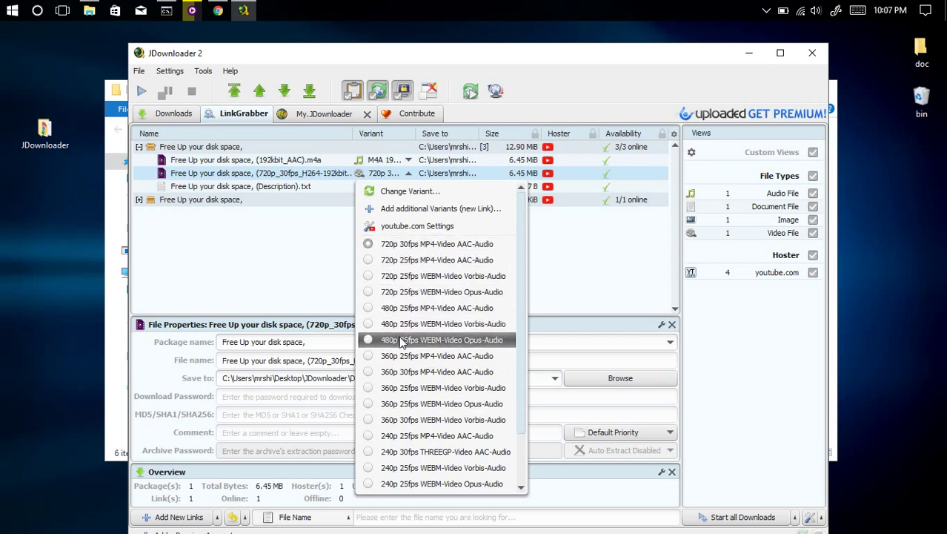
{"action": "left_click", "coordinate": [395, 243]}
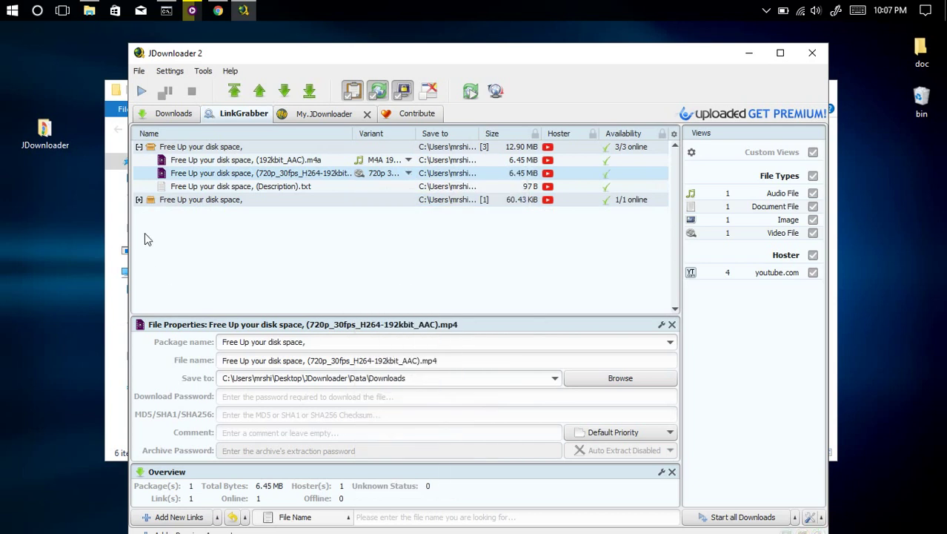
Start the download of only the 720p MP4 file from the LinkGrabber list.
{"action": "left_click", "coordinate": [217, 172]}
{"action": "right_click", "coordinate": [216, 172]}
{"action": "left_click", "coordinate": [255, 178]}
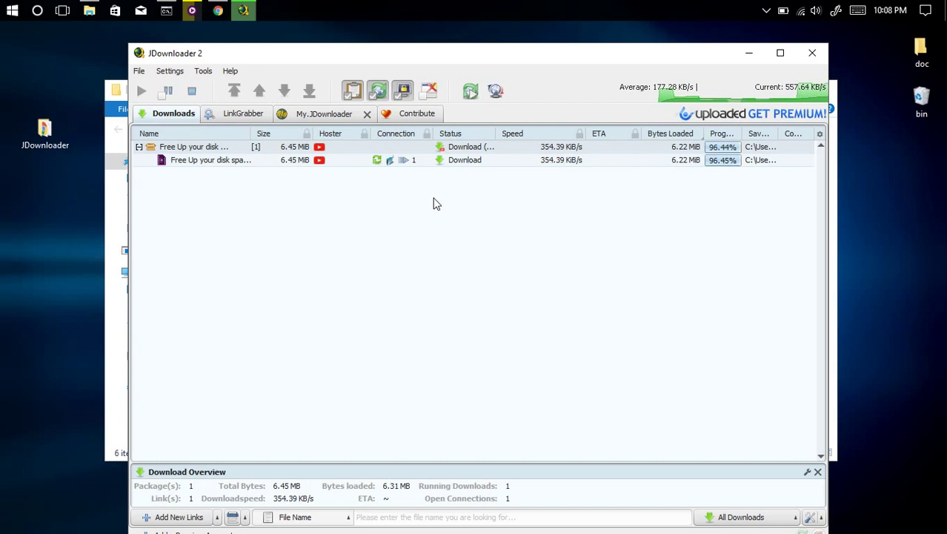
Open the download directory of the MP4 file, play the video to check it, and close the player.
{"action": "left_click", "coordinate": [238, 162]}
{"action": "right_click", "coordinate": [237, 169]}
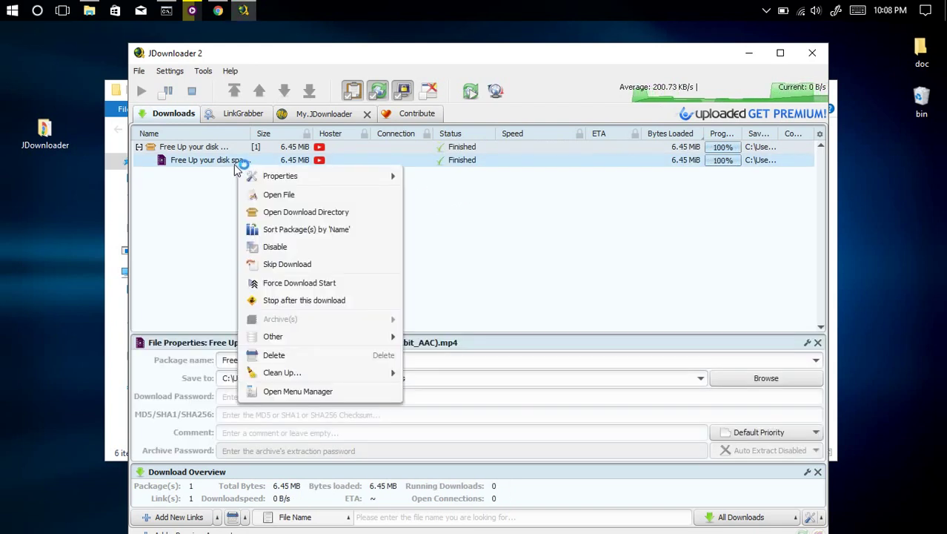
{"action": "left_click", "coordinate": [335, 218]}
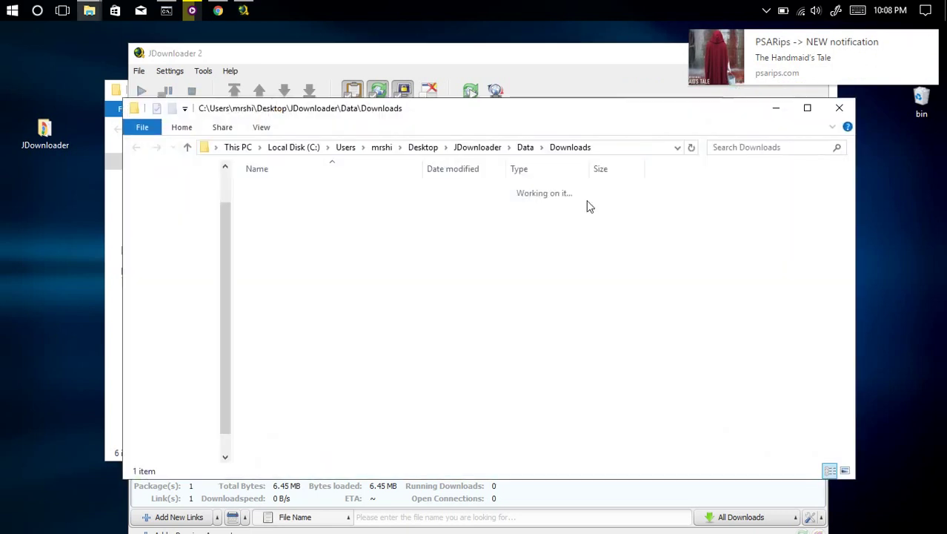
{"action": "double_click", "coordinate": [284, 207]}
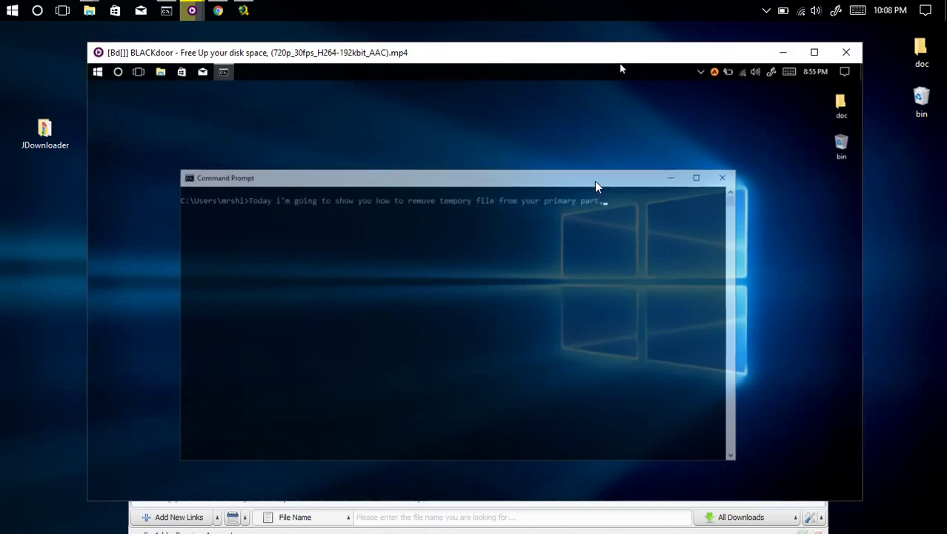
{"action": "key", "text": "alt+F4"}
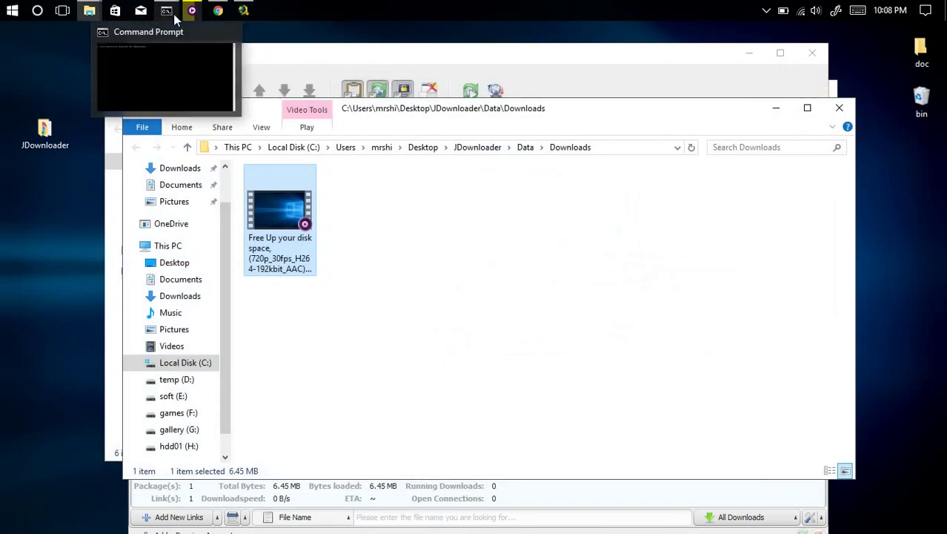
Replace the Command Prompt text with "Thanks for watching," and minimise the window.
{"action": "left_click", "coordinate": [167, 12]}
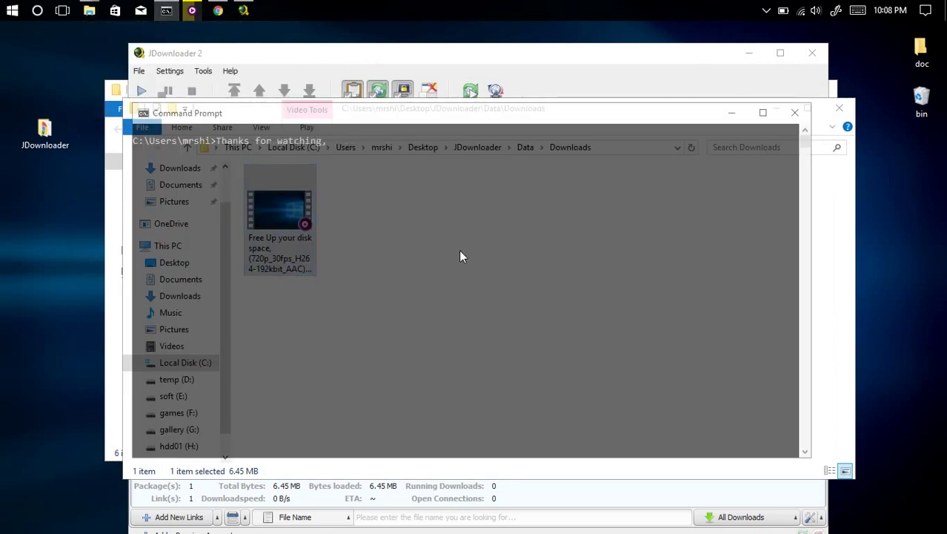
{"action": "left_click", "coordinate": [728, 115]}
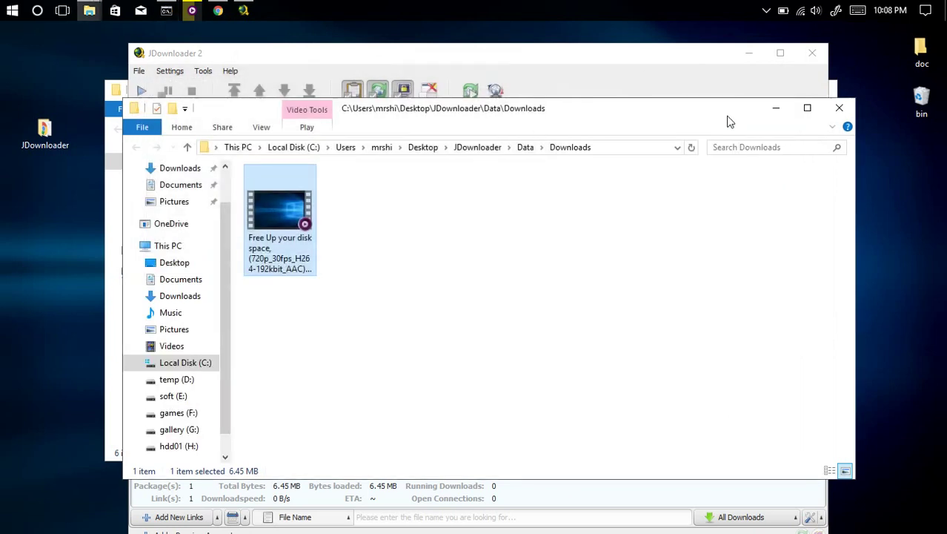
Close the Downloads folder window, exit JDownloader completely, and close the JDownloader folder window.
{"action": "left_click", "coordinate": [840, 110]}
{"action": "left_click", "coordinate": [813, 53]}
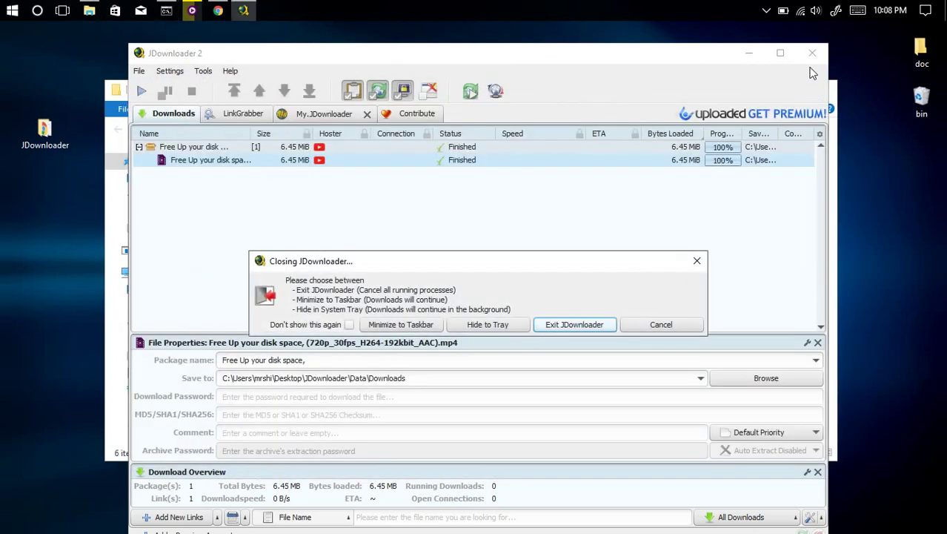
{"action": "left_click", "coordinate": [566, 327]}
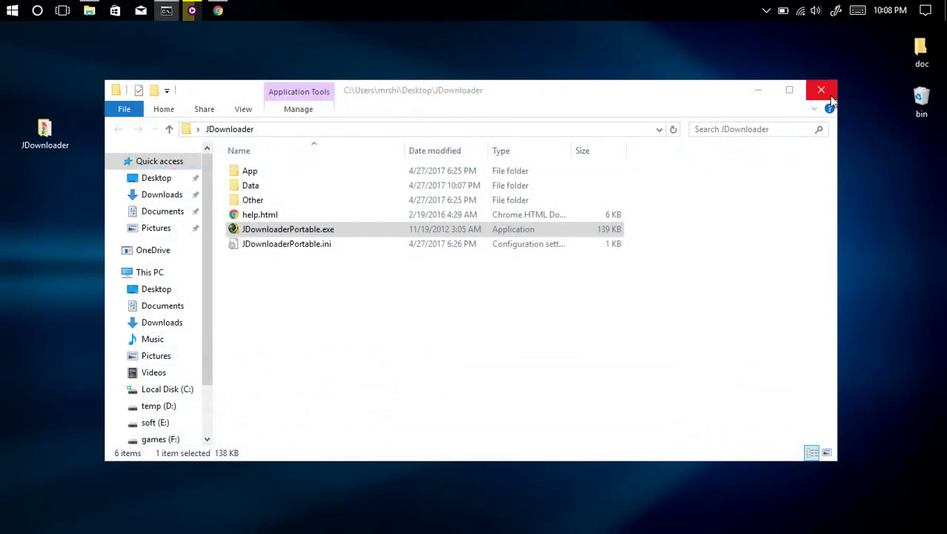
{"action": "left_click", "coordinate": [821, 88]}
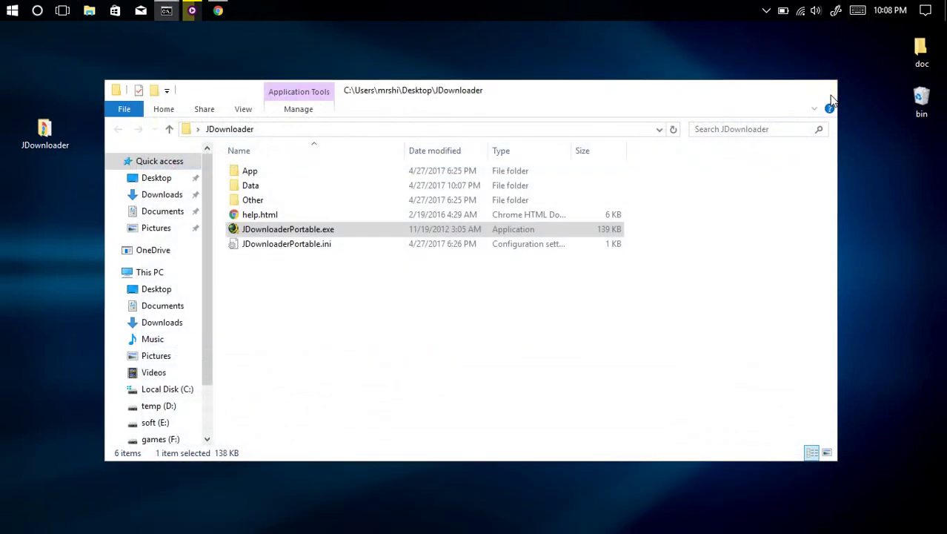
Cut the JDownloader folder from the desktop and paste it into D:\BLACKdoor.
{"action": "right_click", "coordinate": [63, 111]}
{"action": "left_click", "coordinate": [42, 144]}
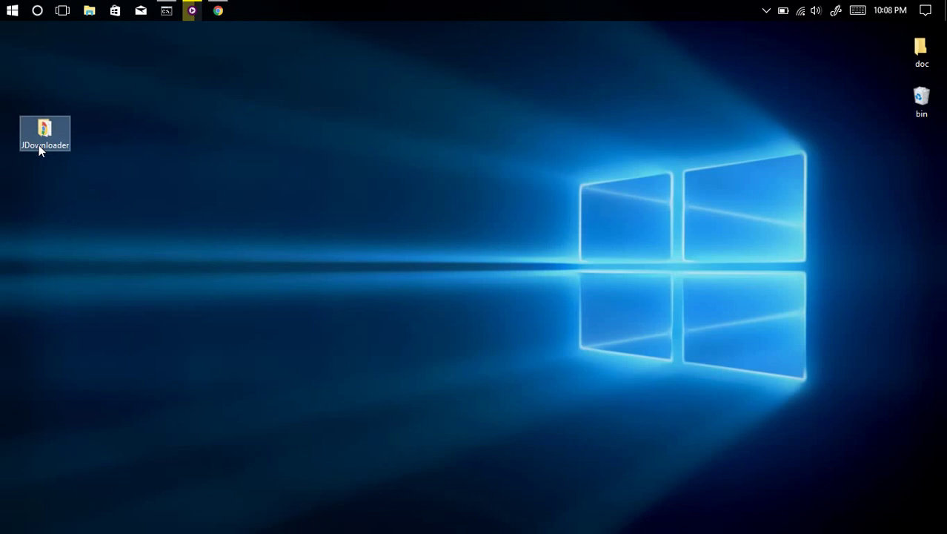
{"action": "right_click", "coordinate": [38, 145]}
{"action": "left_click", "coordinate": [107, 398]}
{"action": "left_click", "coordinate": [88, 11]}
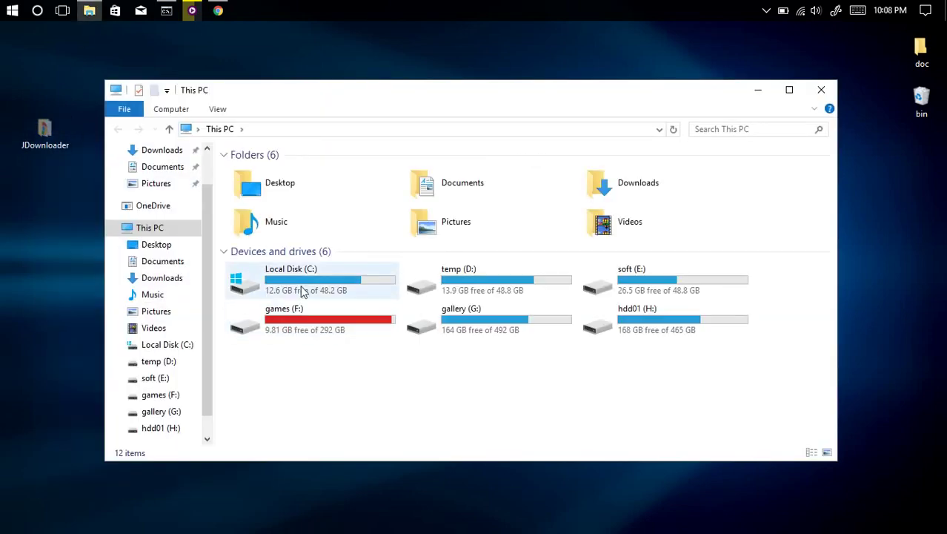
{"action": "double_click", "coordinate": [452, 281]}
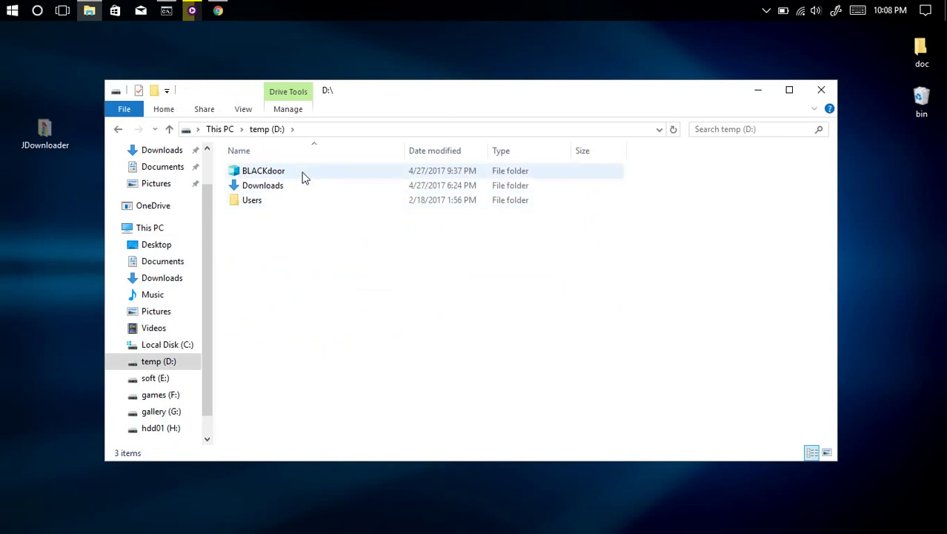
{"action": "double_click", "coordinate": [303, 176]}
{"action": "right_click", "coordinate": [738, 289]}
{"action": "left_click", "coordinate": [756, 384]}
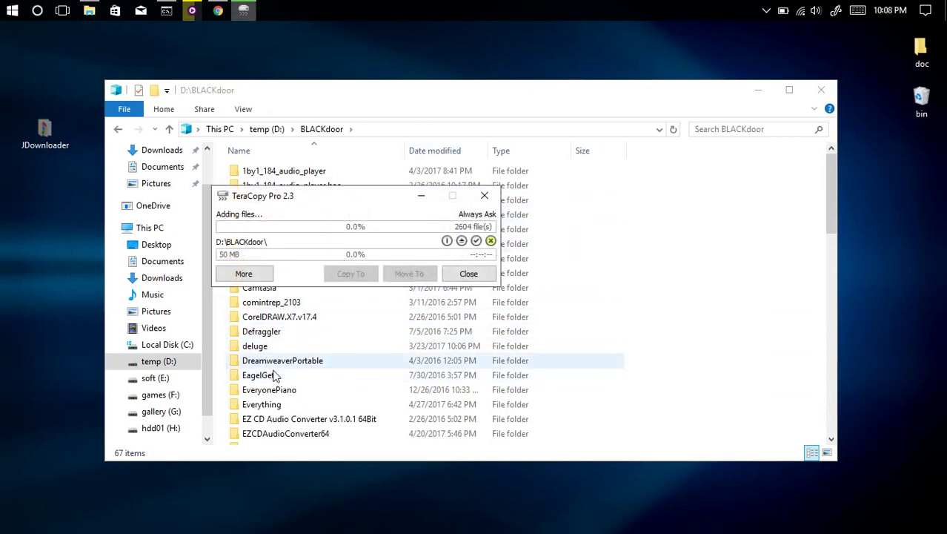
{"action": "left_click_drag", "start_coordinate": [317, 202], "coordinate": [392, 263]}
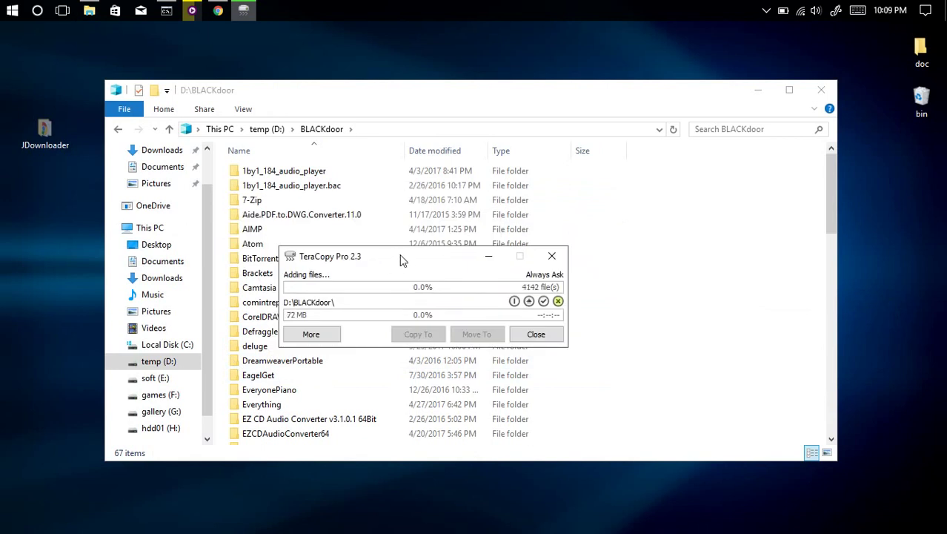
Find the JDownloader folder in D:\BLACKdoor and open it while the files are being moved.
{"action": "left_click", "coordinate": [245, 376]}
{"action": "scroll", "coordinate": [238, 393], "scroll_direction": "down", "scroll_amount": 4}
{"action": "scroll", "coordinate": [252, 310], "scroll_direction": "up", "scroll_amount": 1}
{"action": "scroll", "coordinate": [252, 309], "scroll_direction": "up", "scroll_amount": 2}
{"action": "scroll", "coordinate": [263, 370], "scroll_direction": "down", "scroll_amount": 8}
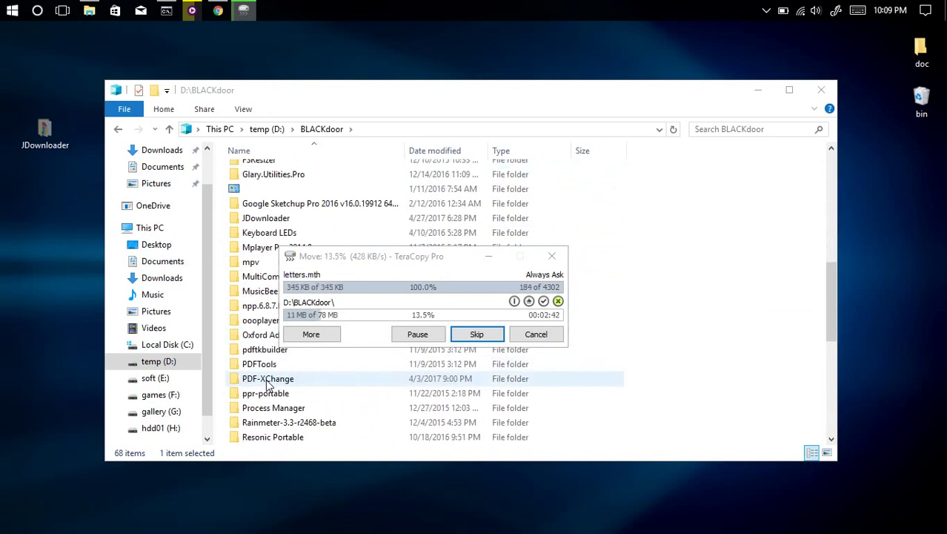
{"action": "double_click", "coordinate": [263, 218]}
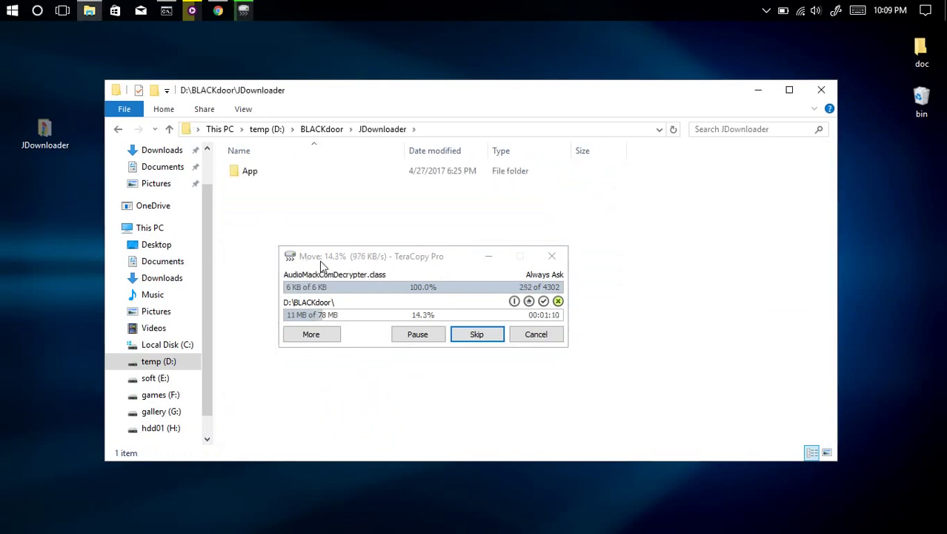
Move the TeraCopy progress window away from the file list and refresh the JDownloader folder.
{"action": "left_click_drag", "start_coordinate": [320, 262], "coordinate": [469, 247]}
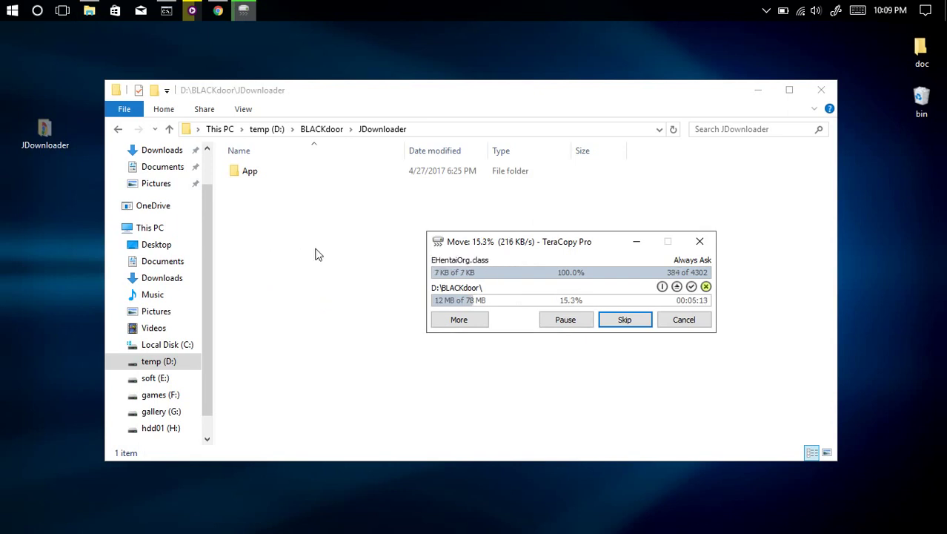
{"action": "left_click_drag", "start_coordinate": [558, 249], "coordinate": [539, 191]}
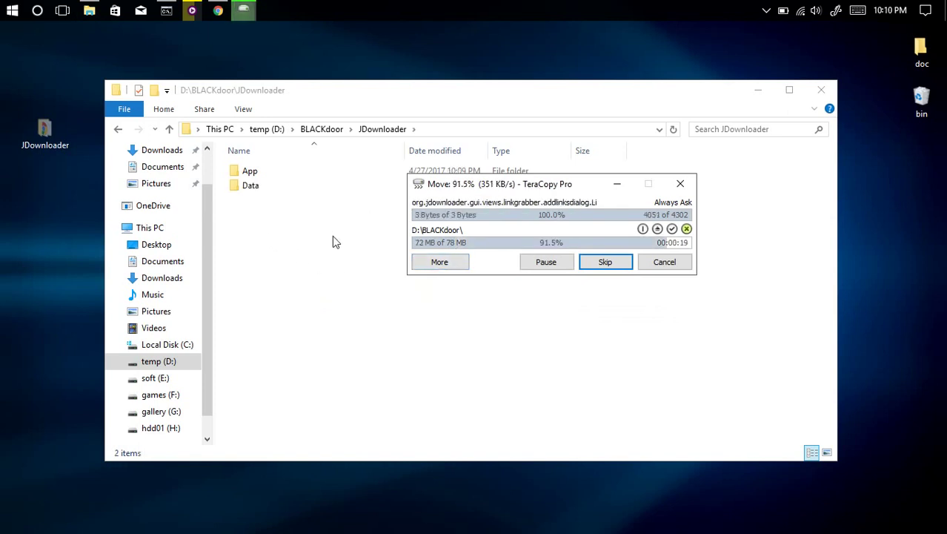
{"action": "right_click", "coordinate": [332, 236]}
{"action": "left_click", "coordinate": [341, 291]}
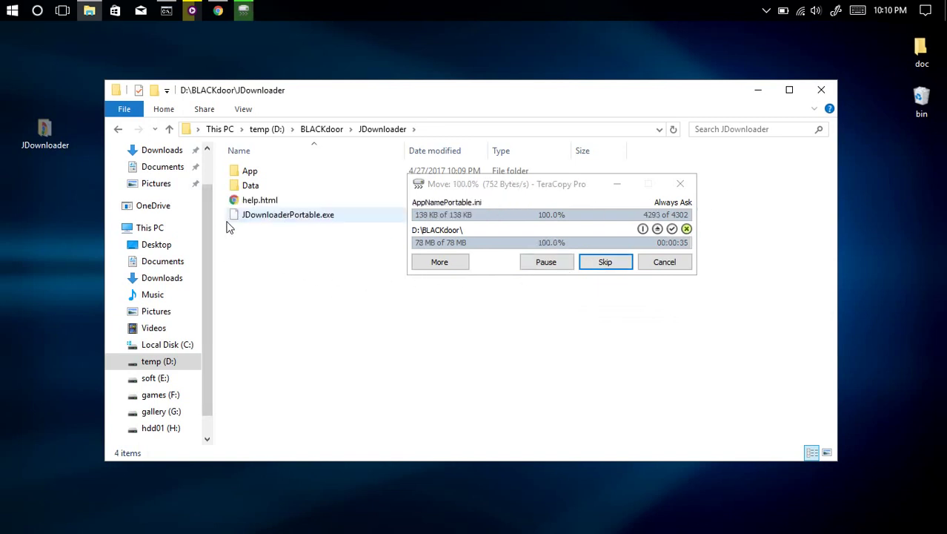
Pin JDownloaderPortable.exe to Start and move its tile into the tile folder that contains Firefox.
{"action": "right_click", "coordinate": [261, 235]}
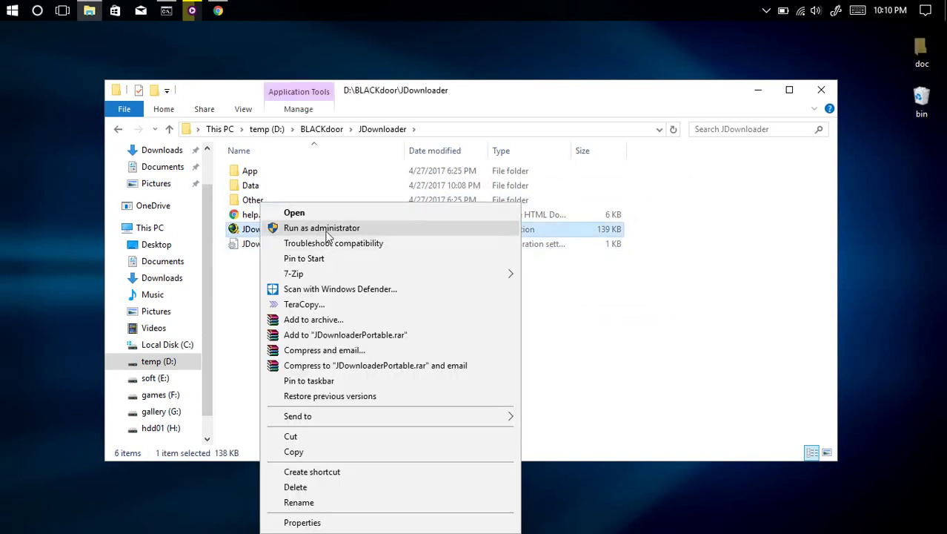
{"action": "key", "text": "Escape"}
{"action": "left_click", "coordinate": [9, 9]}
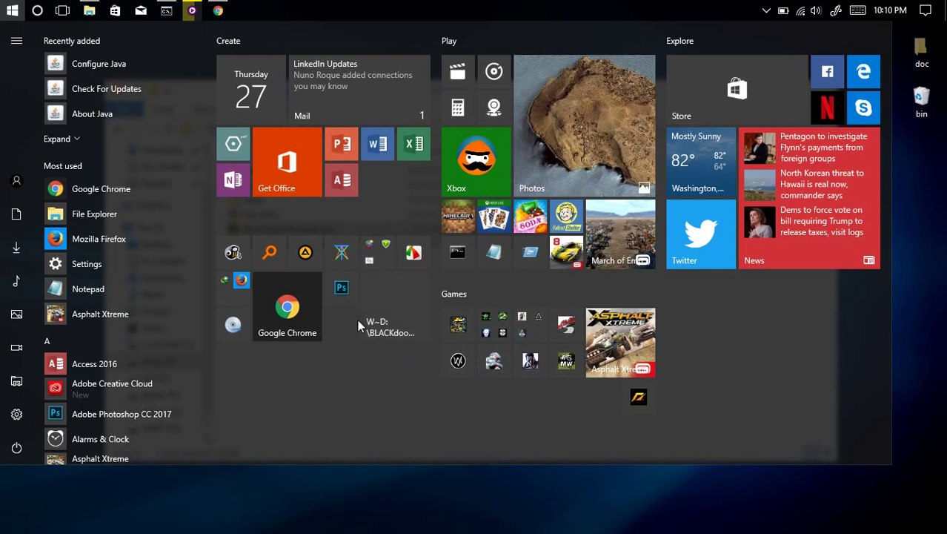
{"action": "left_click_drag", "start_coordinate": [358, 326], "coordinate": [227, 300]}
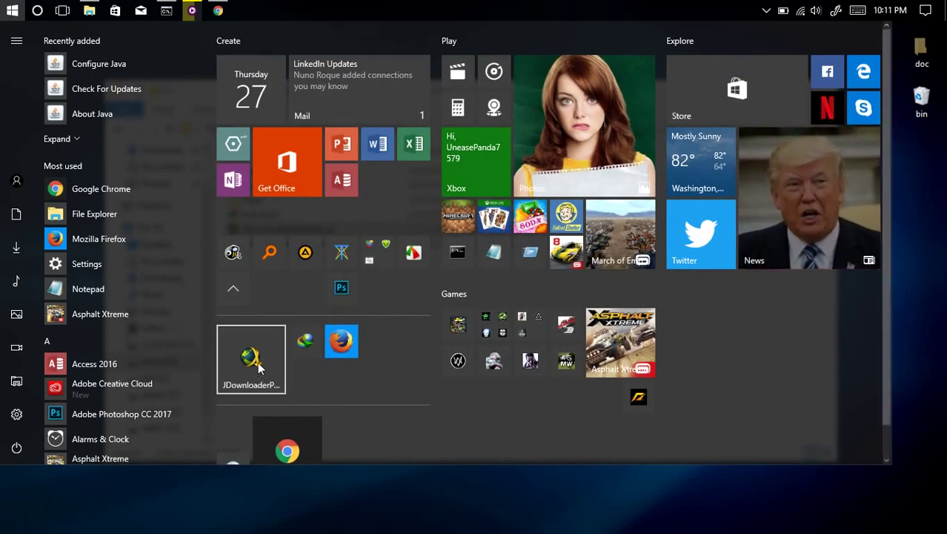
Resize the JDownloaderPortable tile to small, place it beside the other tiles in the folder, and close Start.
{"action": "right_click", "coordinate": [259, 367]}
{"action": "mouse_move", "coordinate": [380, 401]}
{"action": "left_click", "coordinate": [529, 410]}
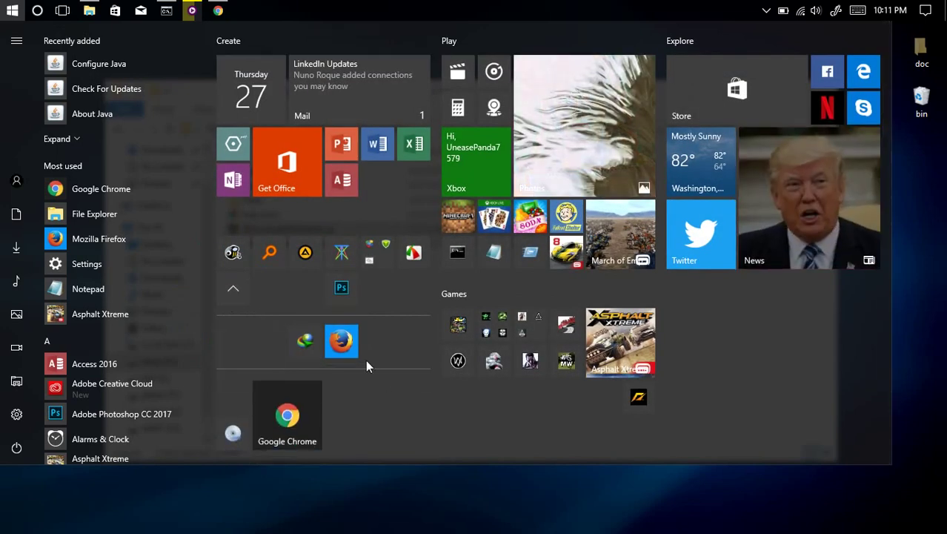
{"action": "left_click_drag", "start_coordinate": [237, 342], "coordinate": [267, 341]}
{"action": "key", "text": "Escape"}
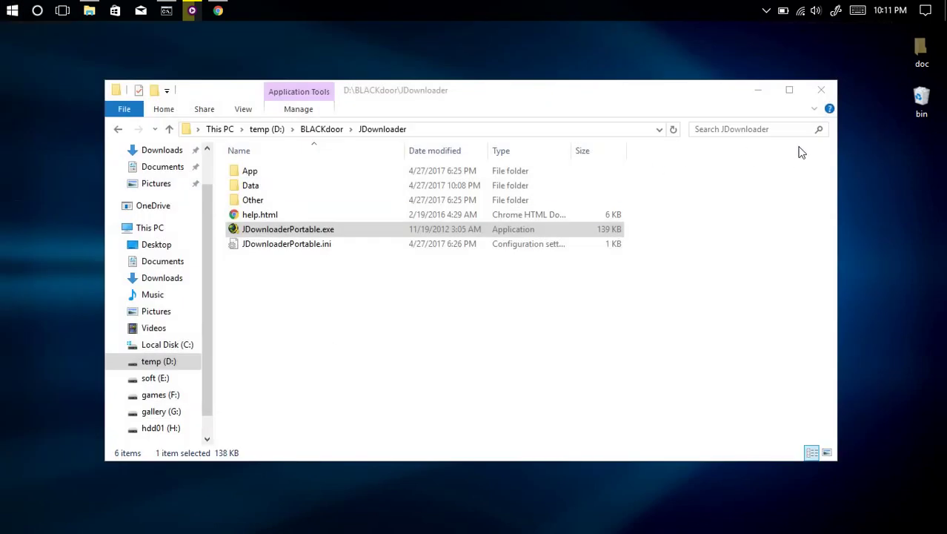